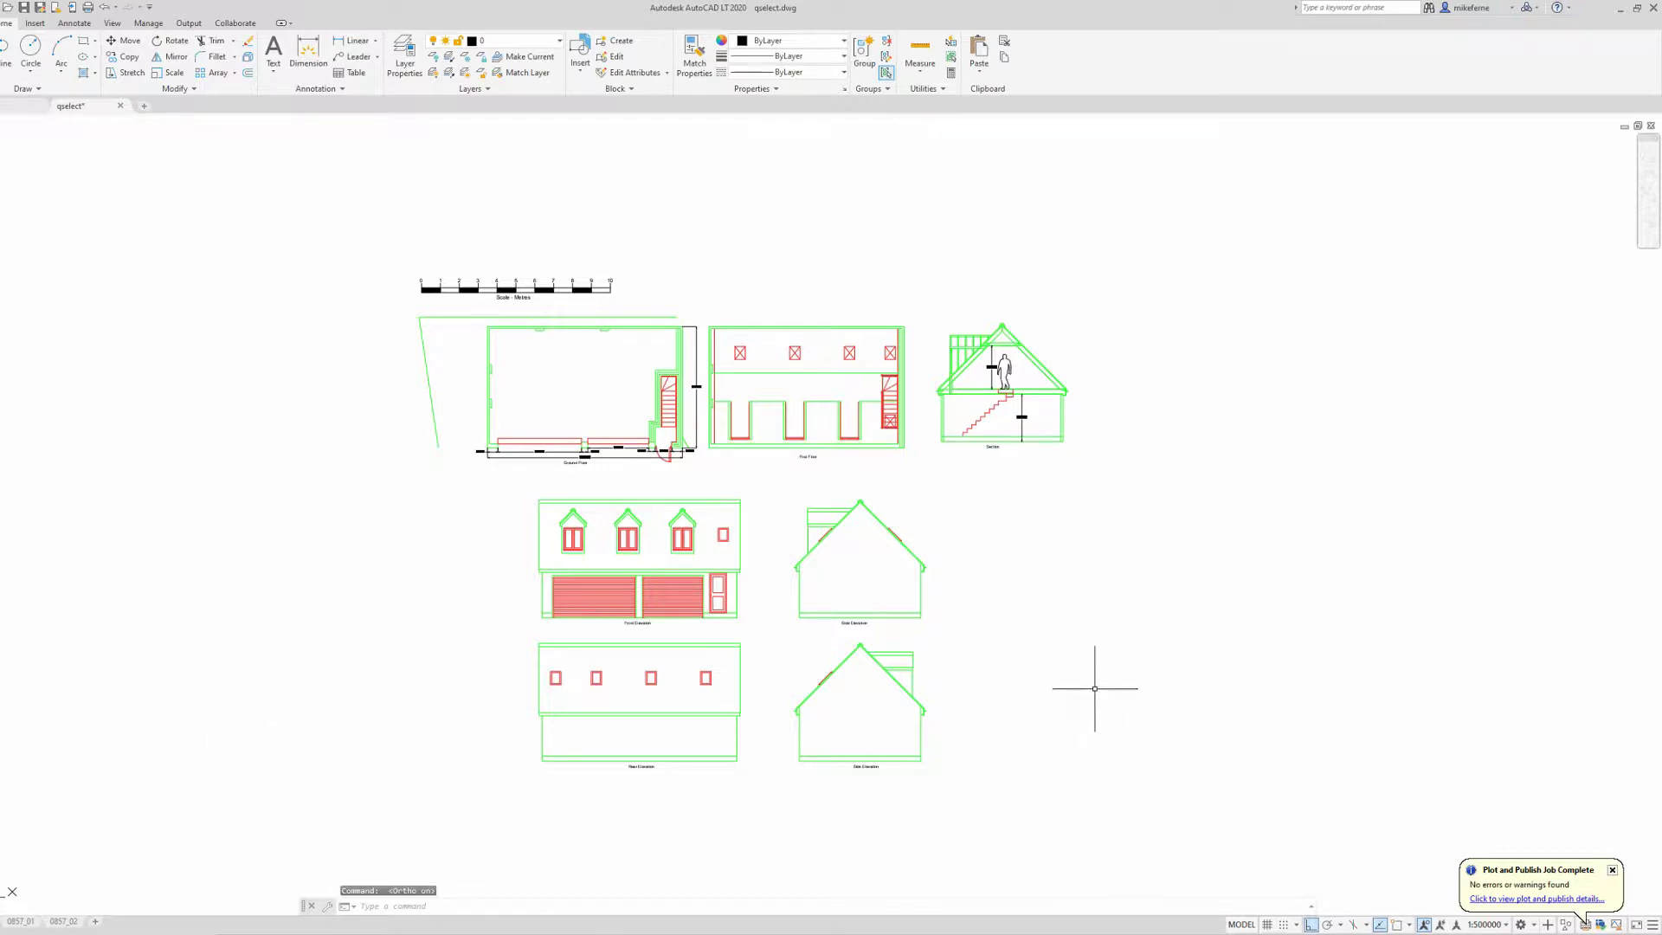
# Open Quick Select and move its dialog to clear space beside the drawings
pyautogui.write('qselect')
pyautogui.press('Return')
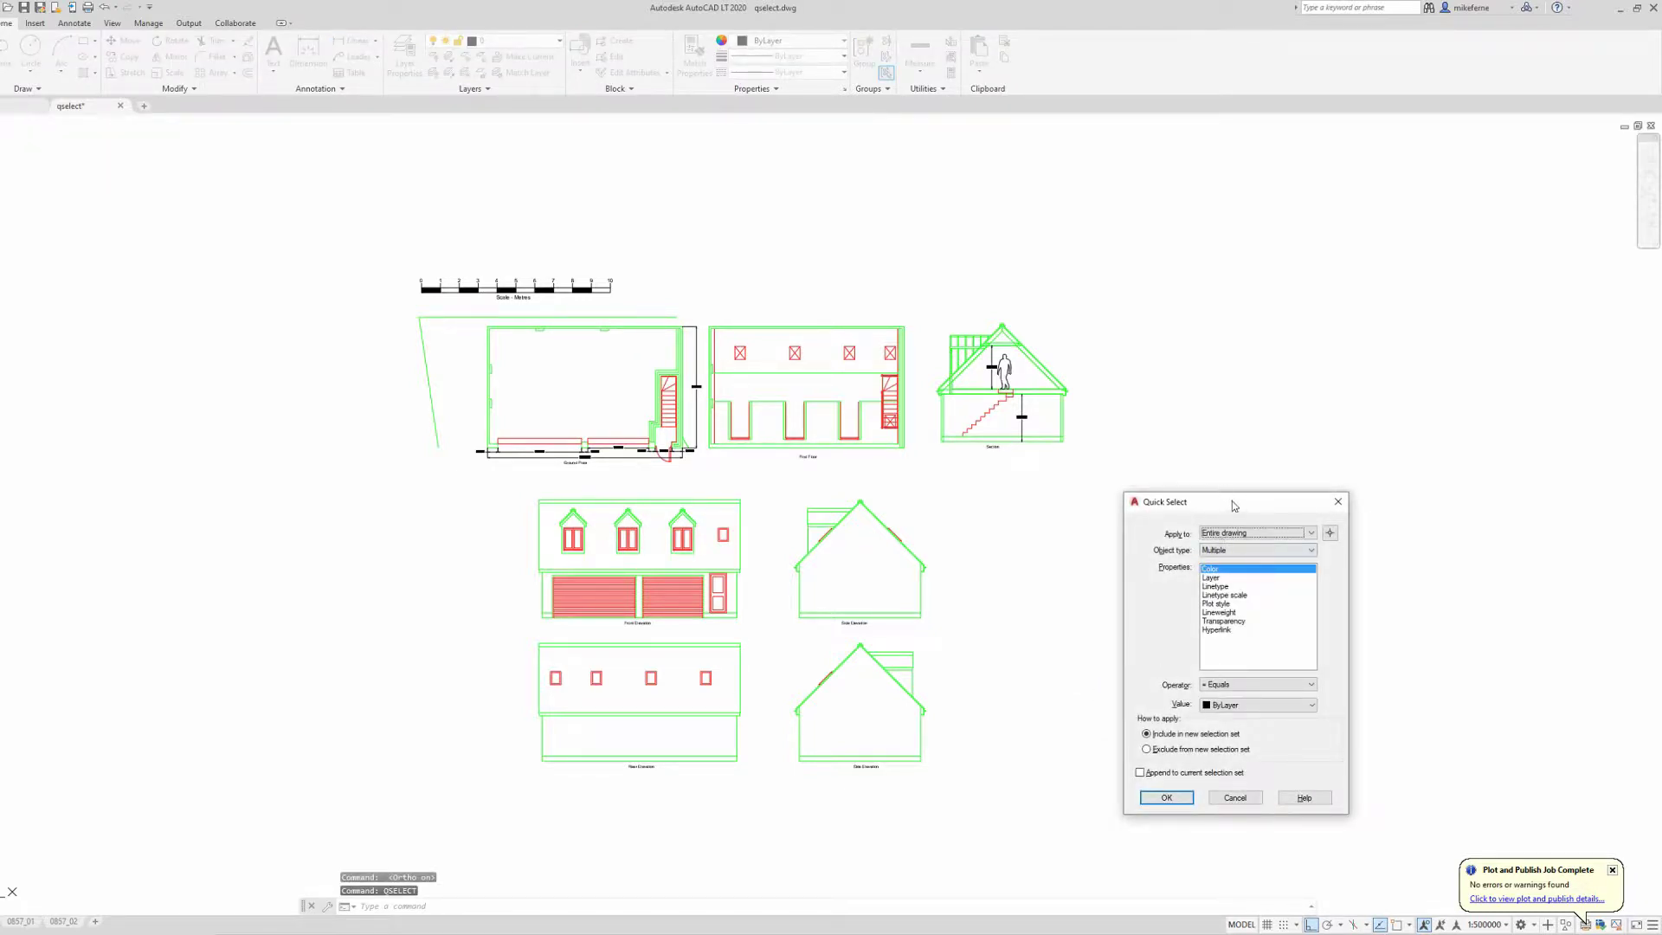
pyautogui.moveTo(1235, 505); pyautogui.dragTo(1230, 444)
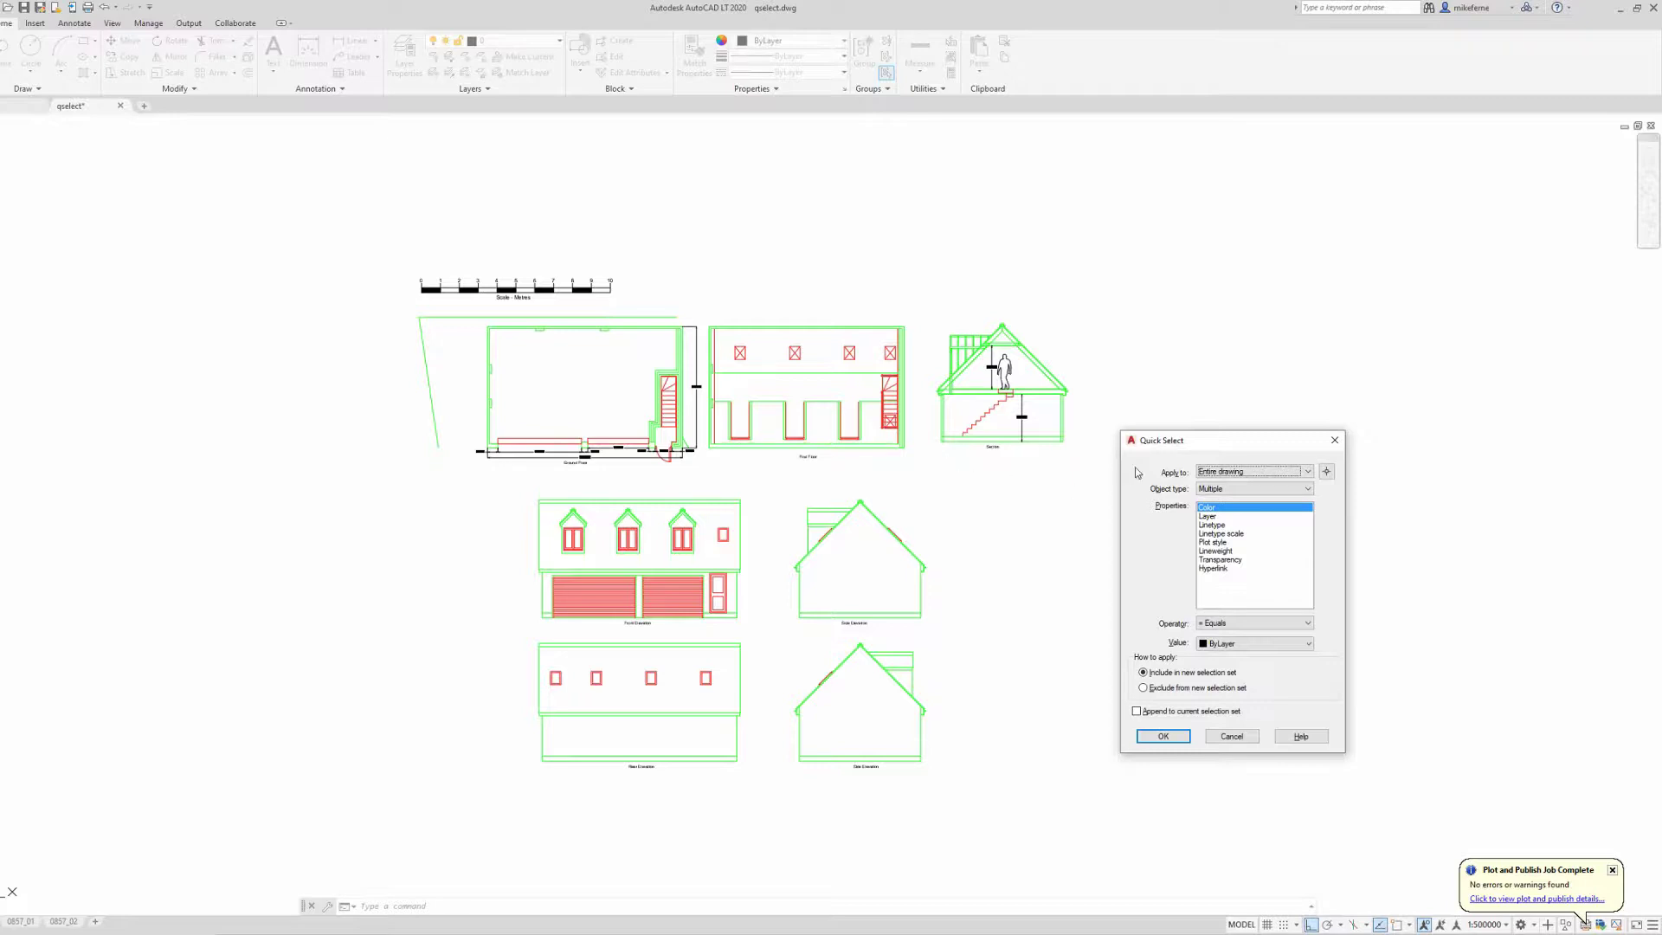
pyautogui.moveTo(1201, 446); pyautogui.dragTo(1172, 467)
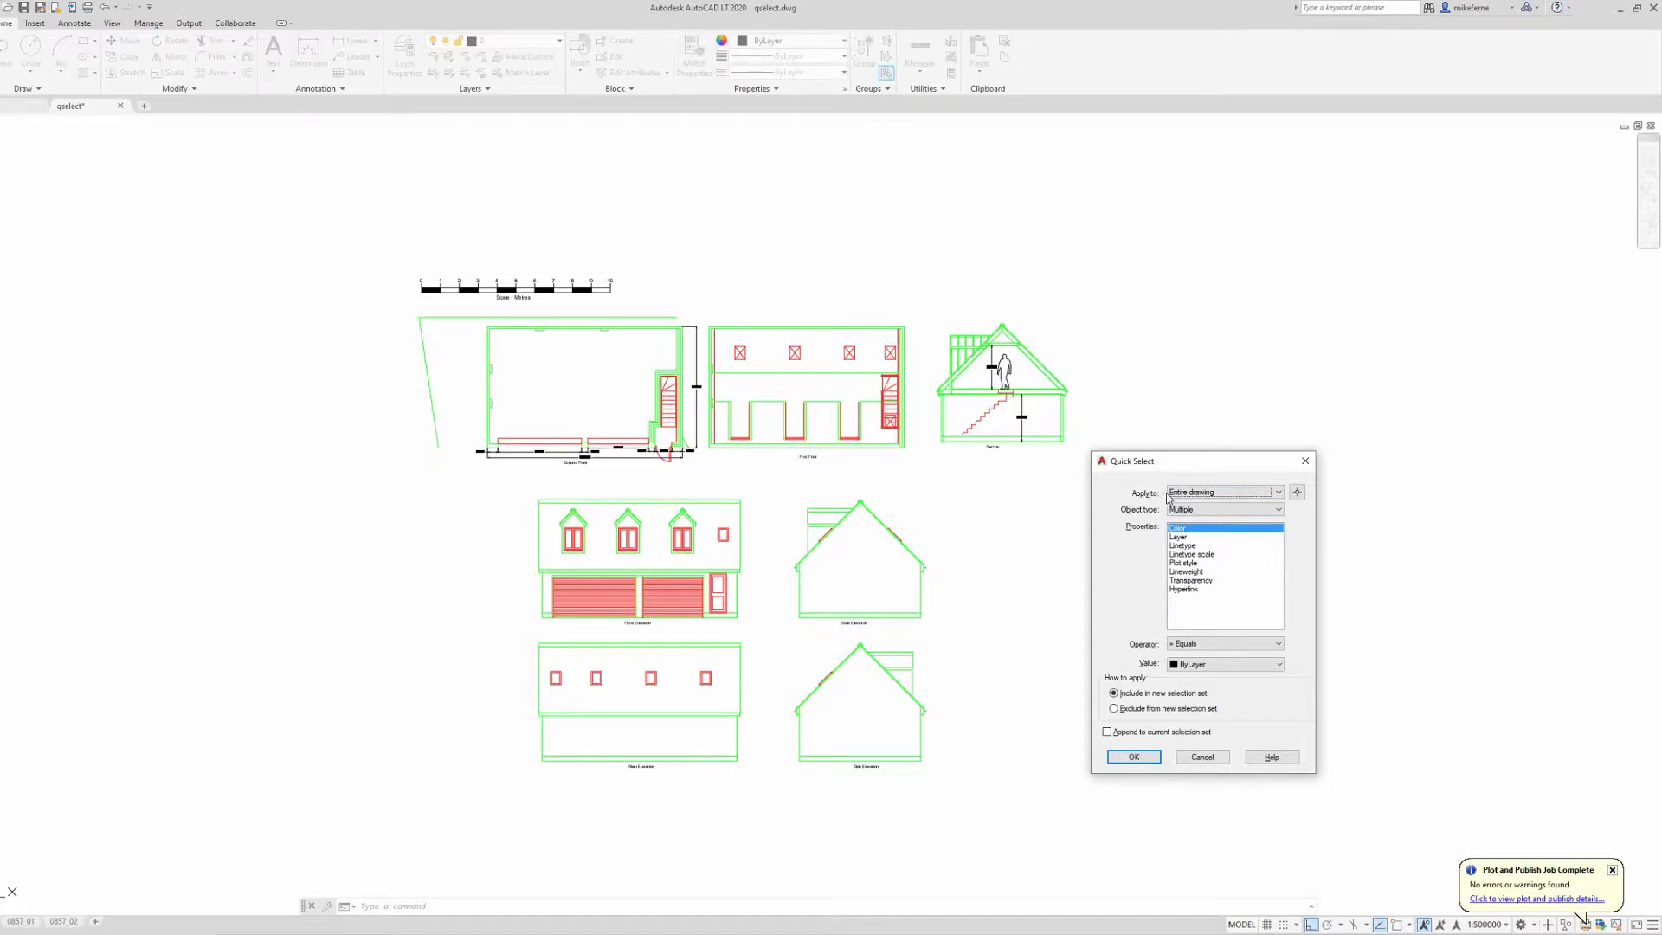
# Limit the Quick Select scope to the objects of the section drawing
pyautogui.click(1297, 492)
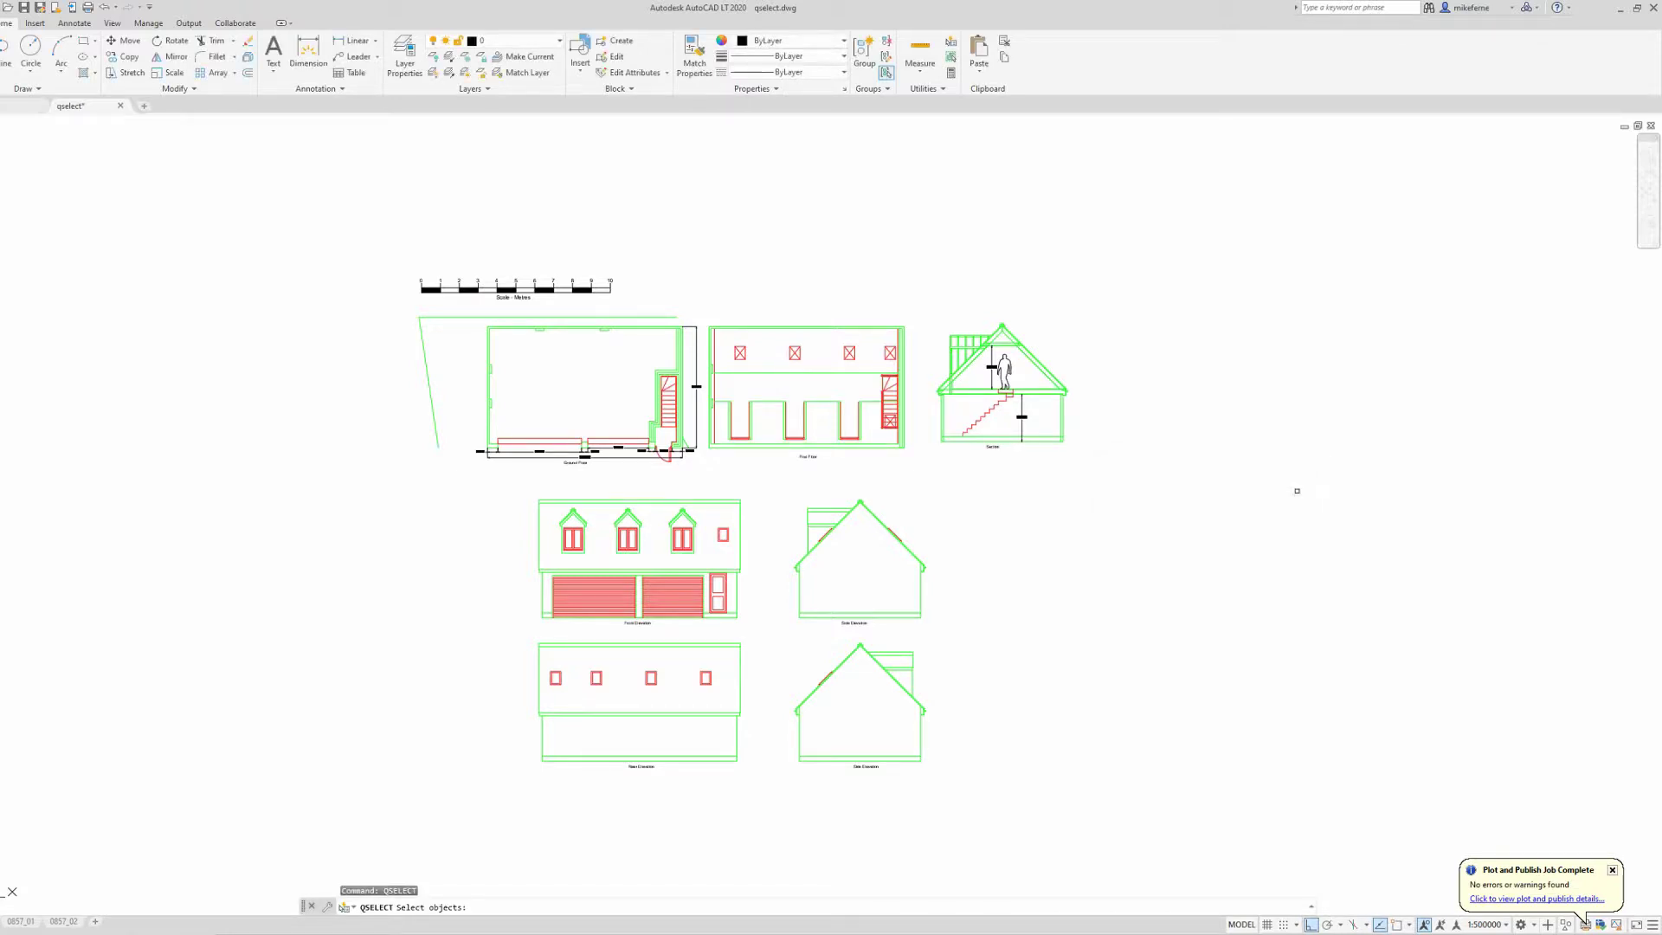
pyautogui.click(1117, 293)
pyautogui.click(925, 459)
pyautogui.press('Return')
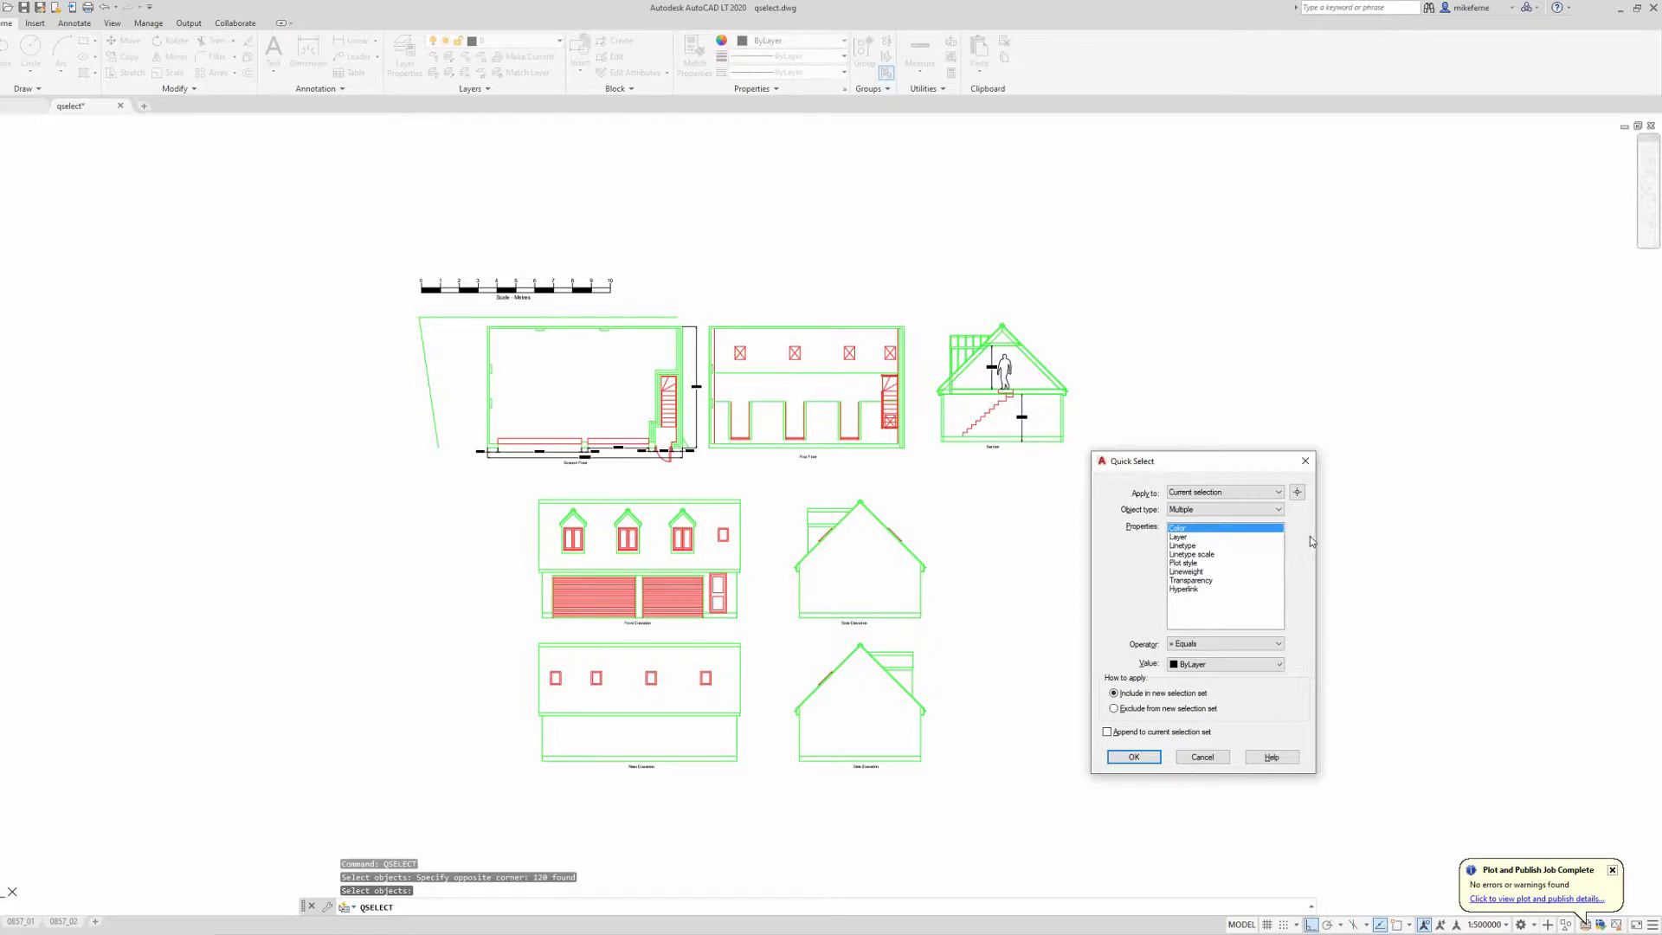
# Select every MText object in the entire drawing using the Select All operator
pyautogui.click(1278, 492)
pyautogui.click(1203, 503)
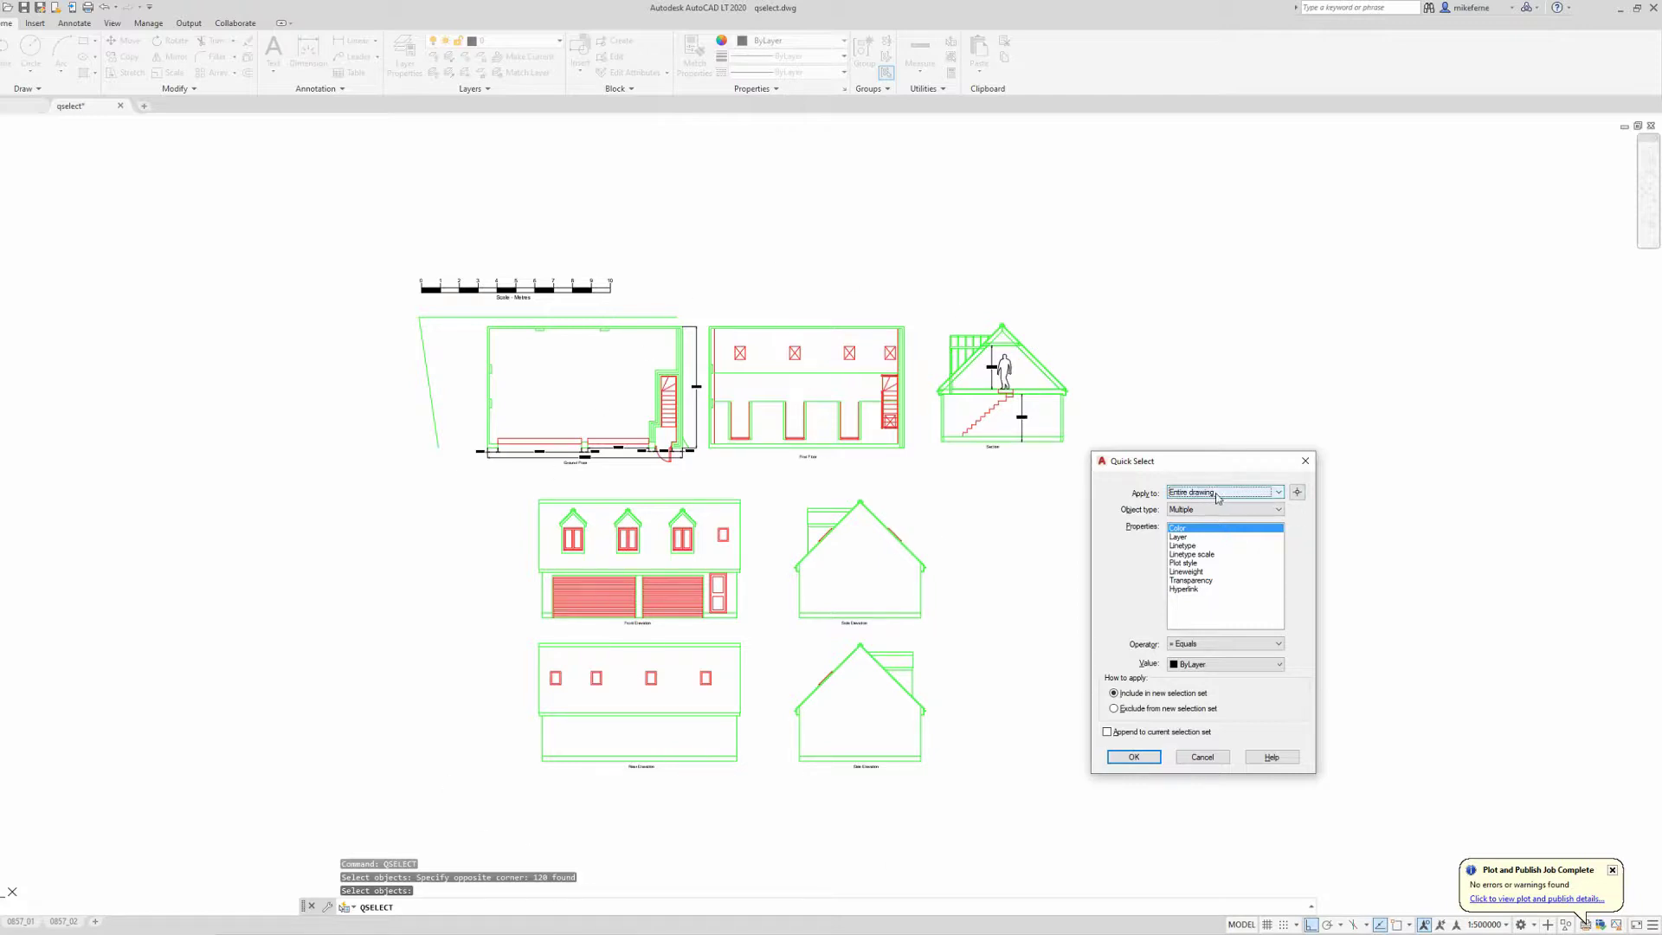
pyautogui.click(1194, 511)
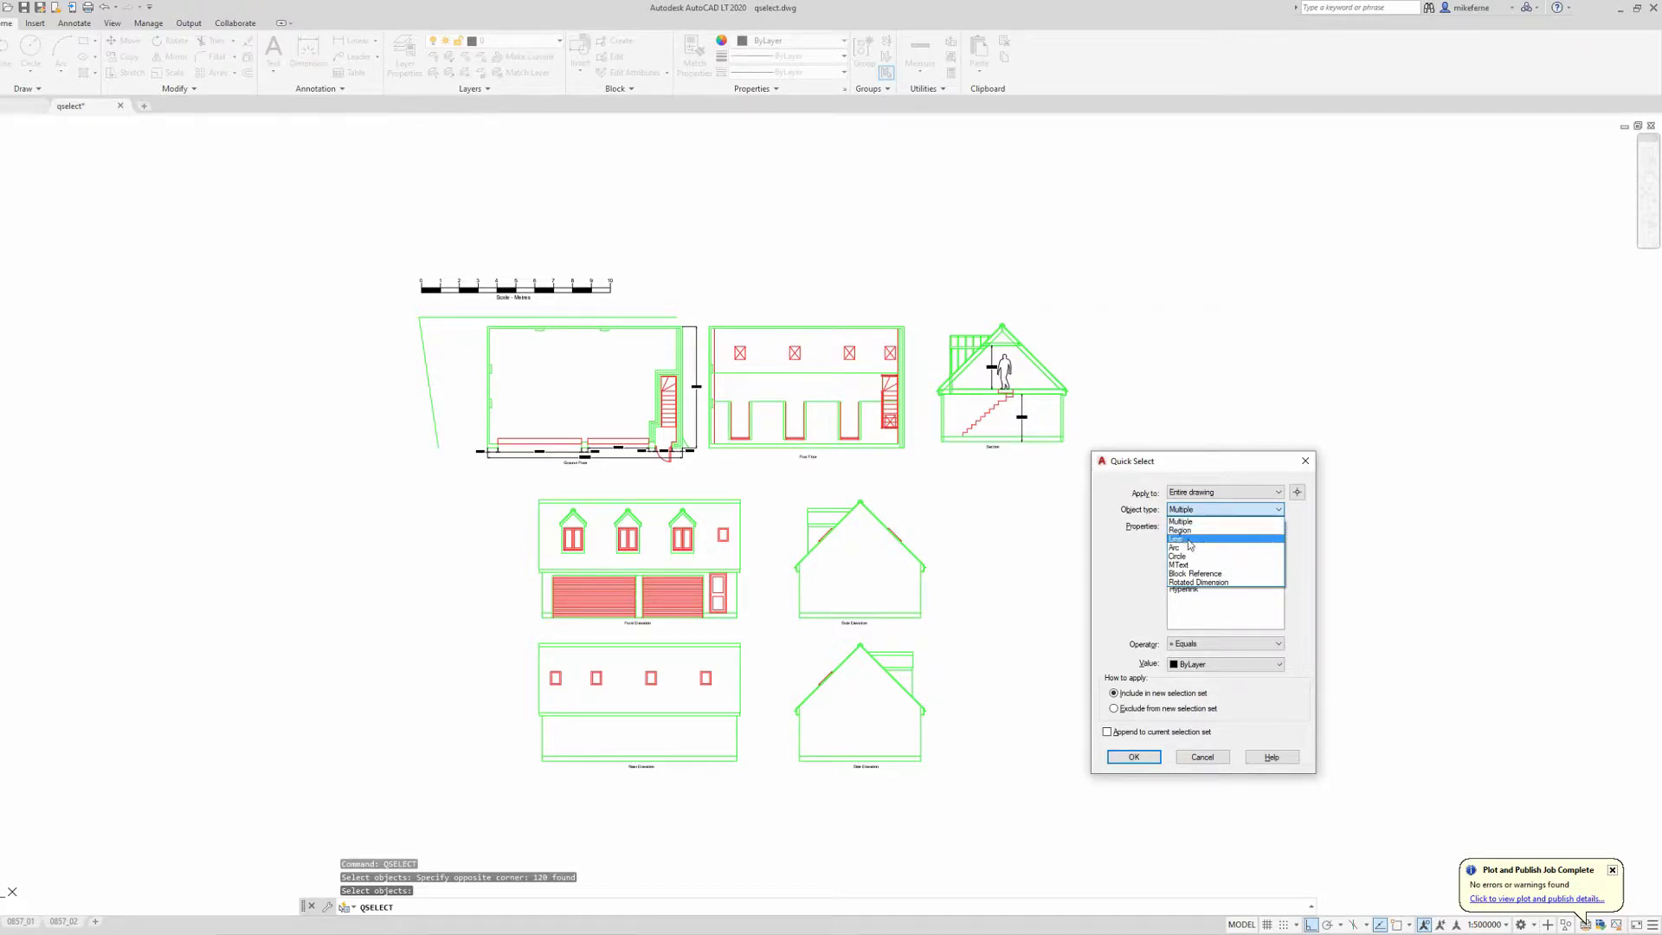
pyautogui.click(1190, 565)
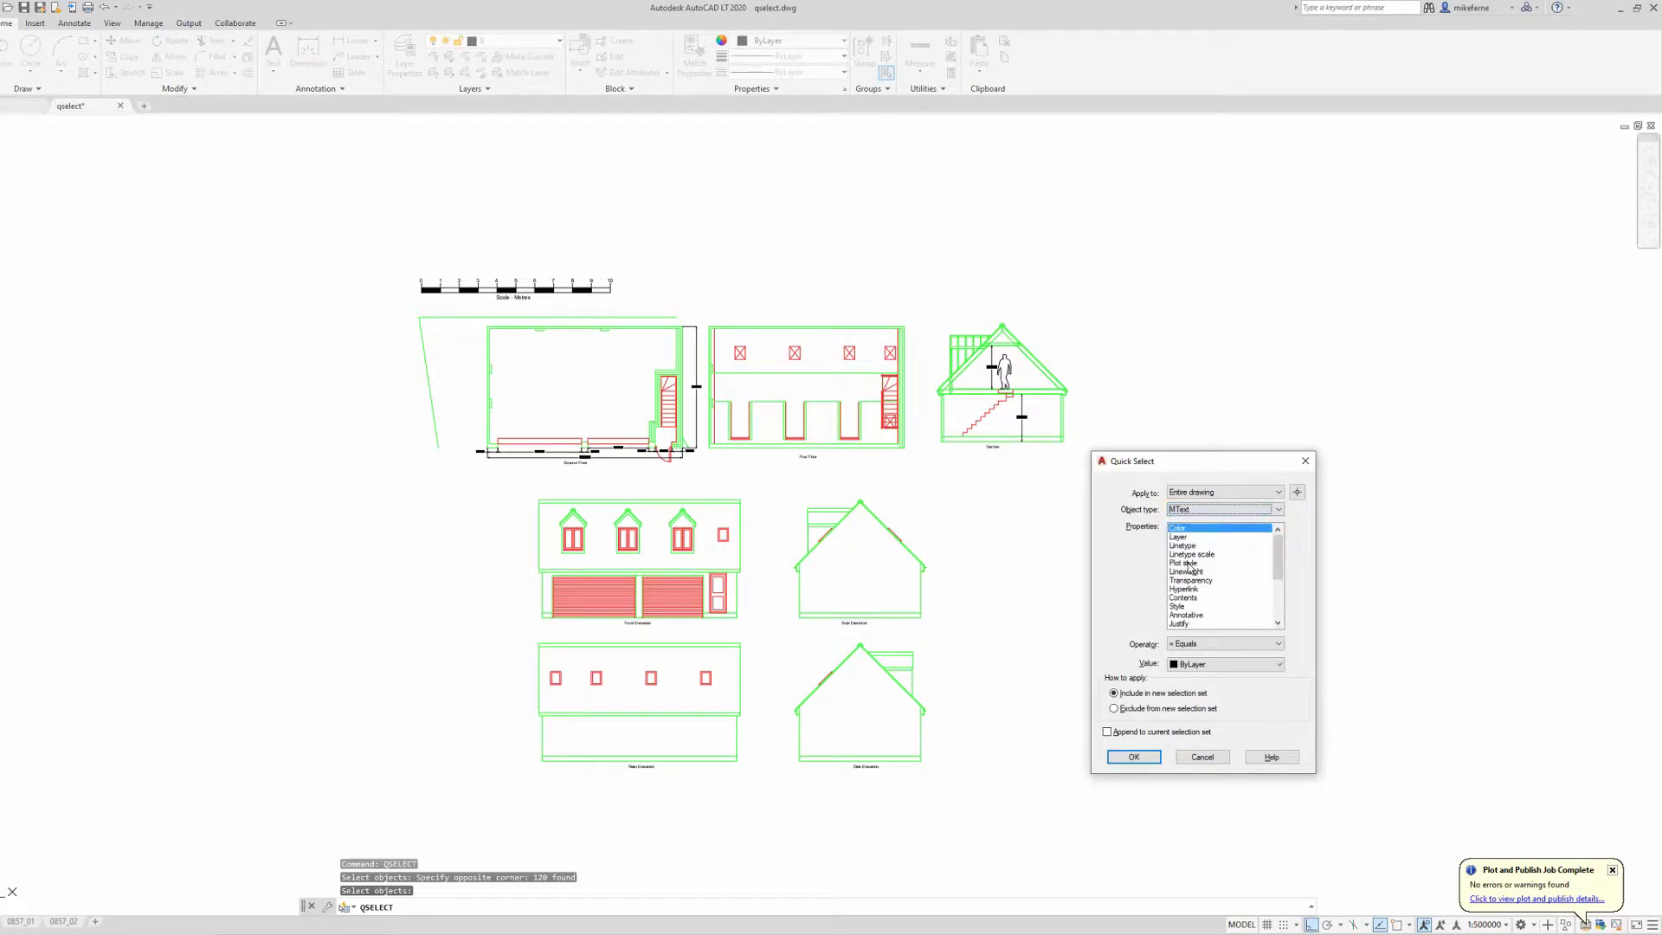
pyautogui.click(1224, 645)
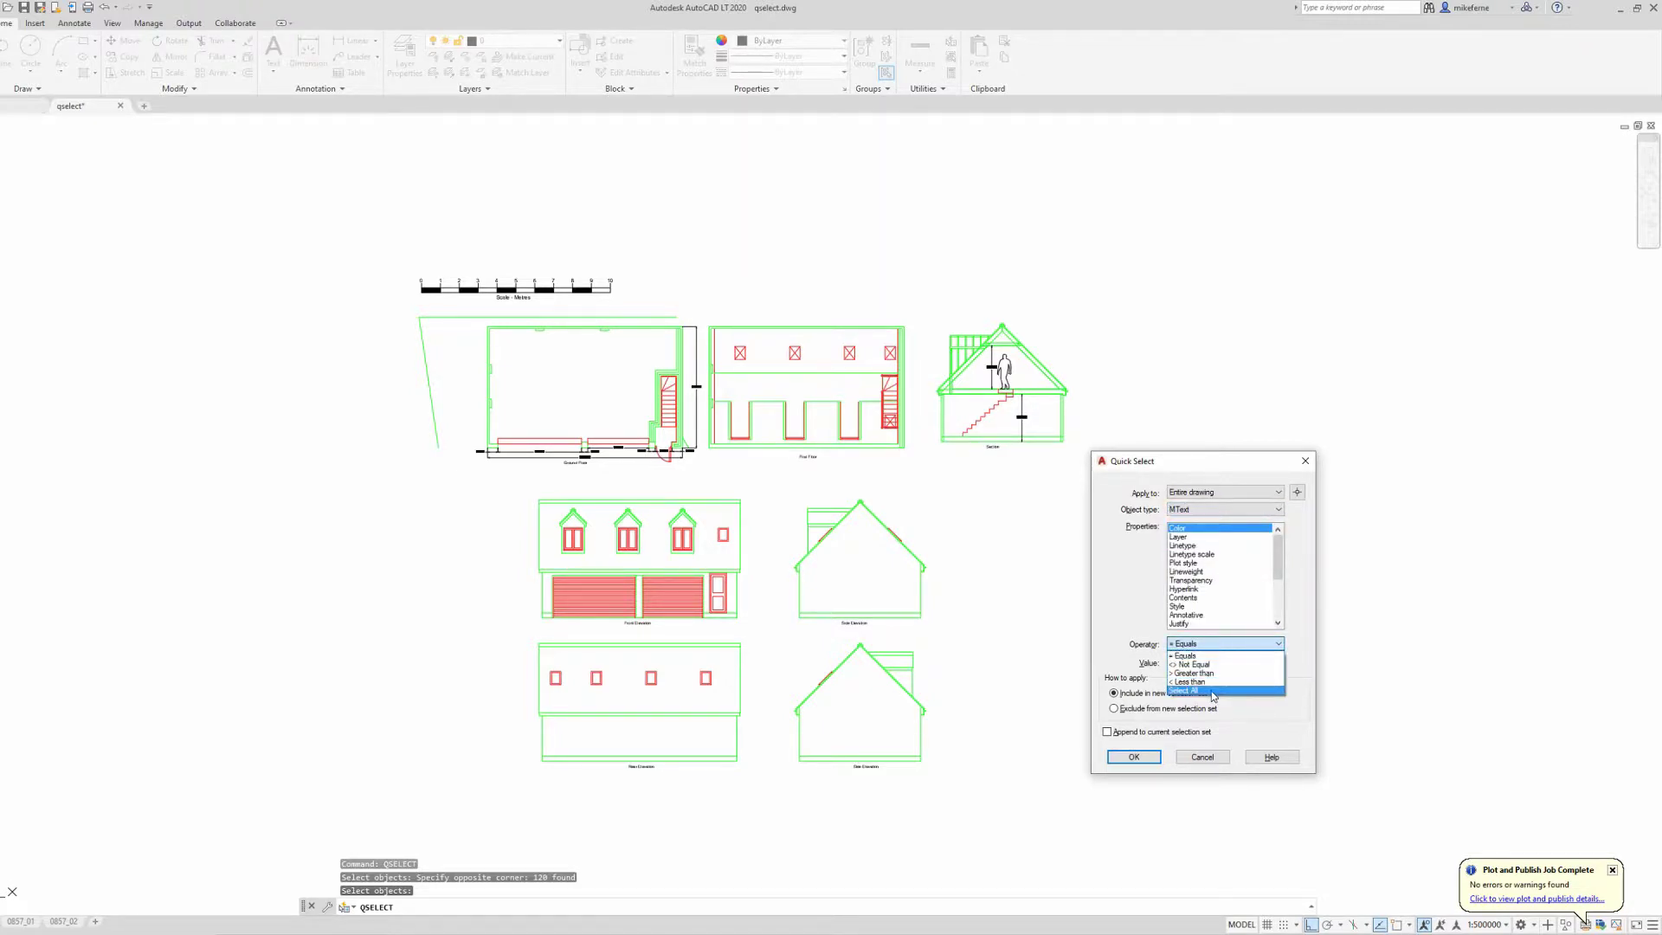
pyautogui.click(1213, 692)
pyautogui.click(1134, 757)
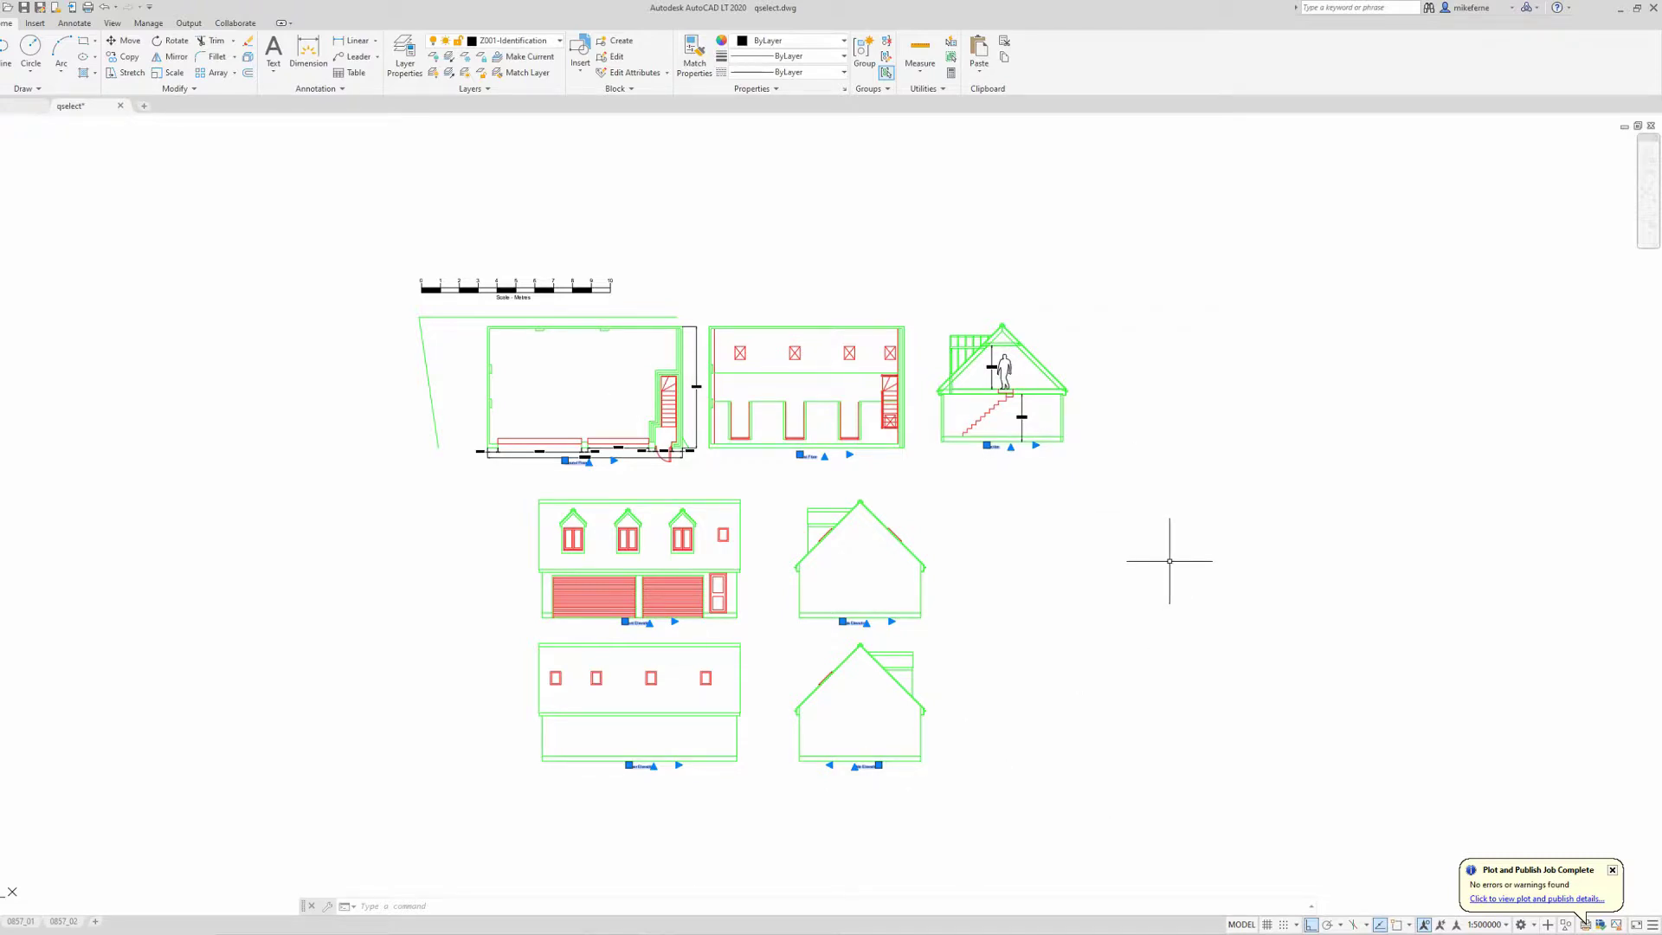
# Start Quick Select again with the text still selected and apply it to the entire drawing
pyautogui.write('qs')
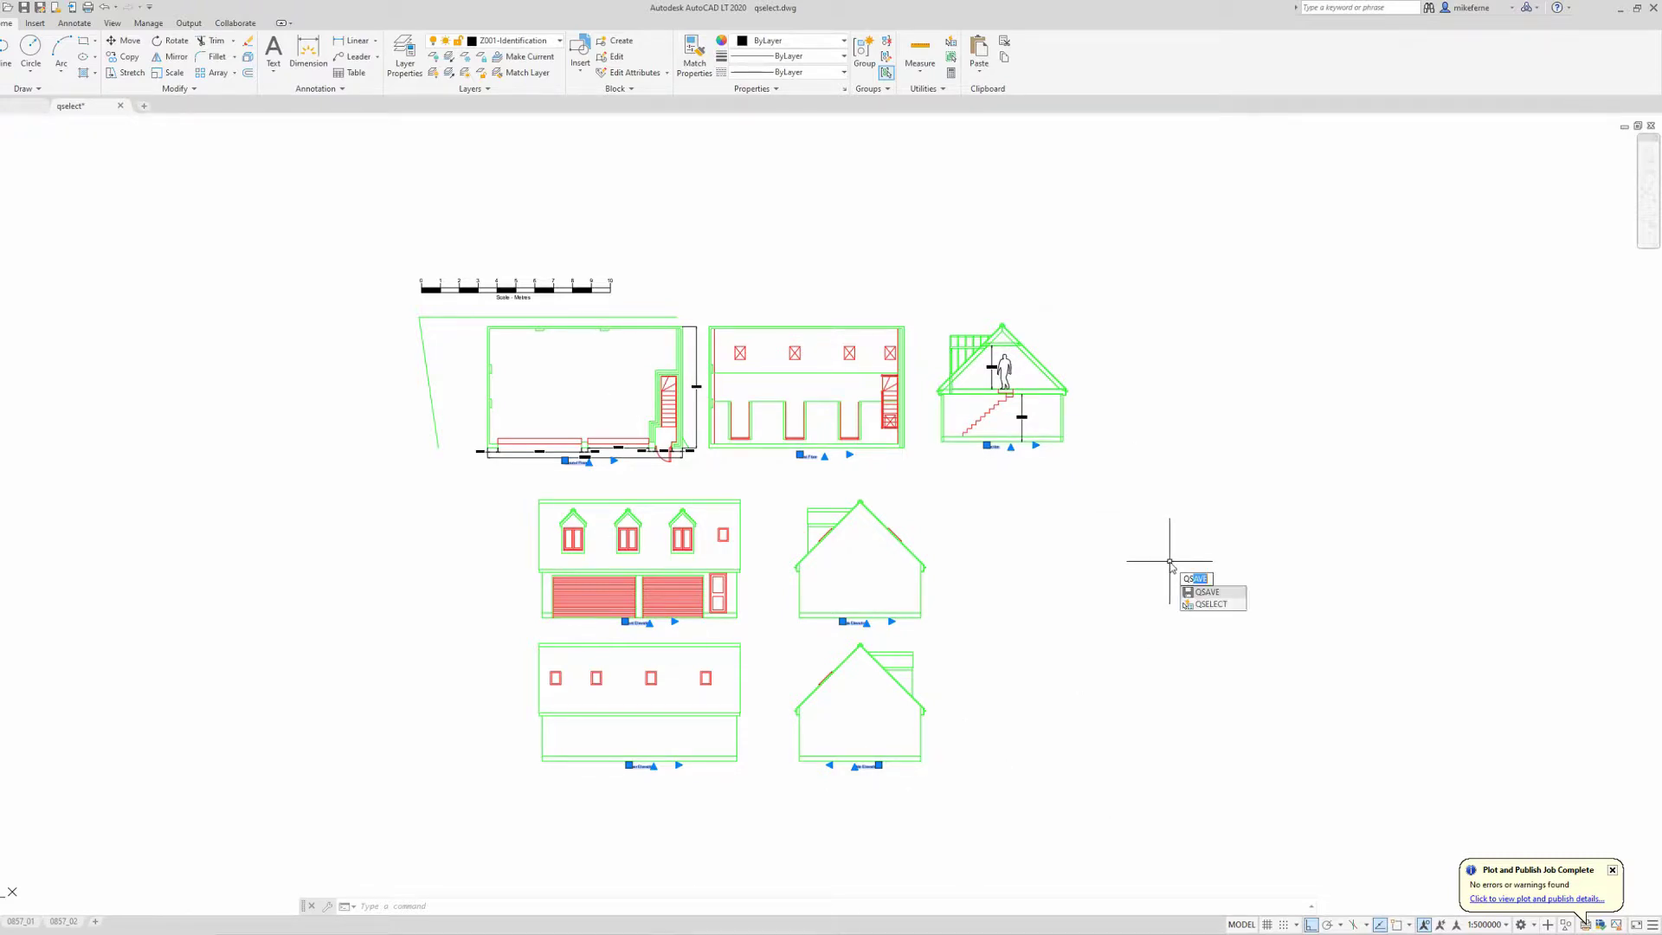
pyautogui.write('elec')
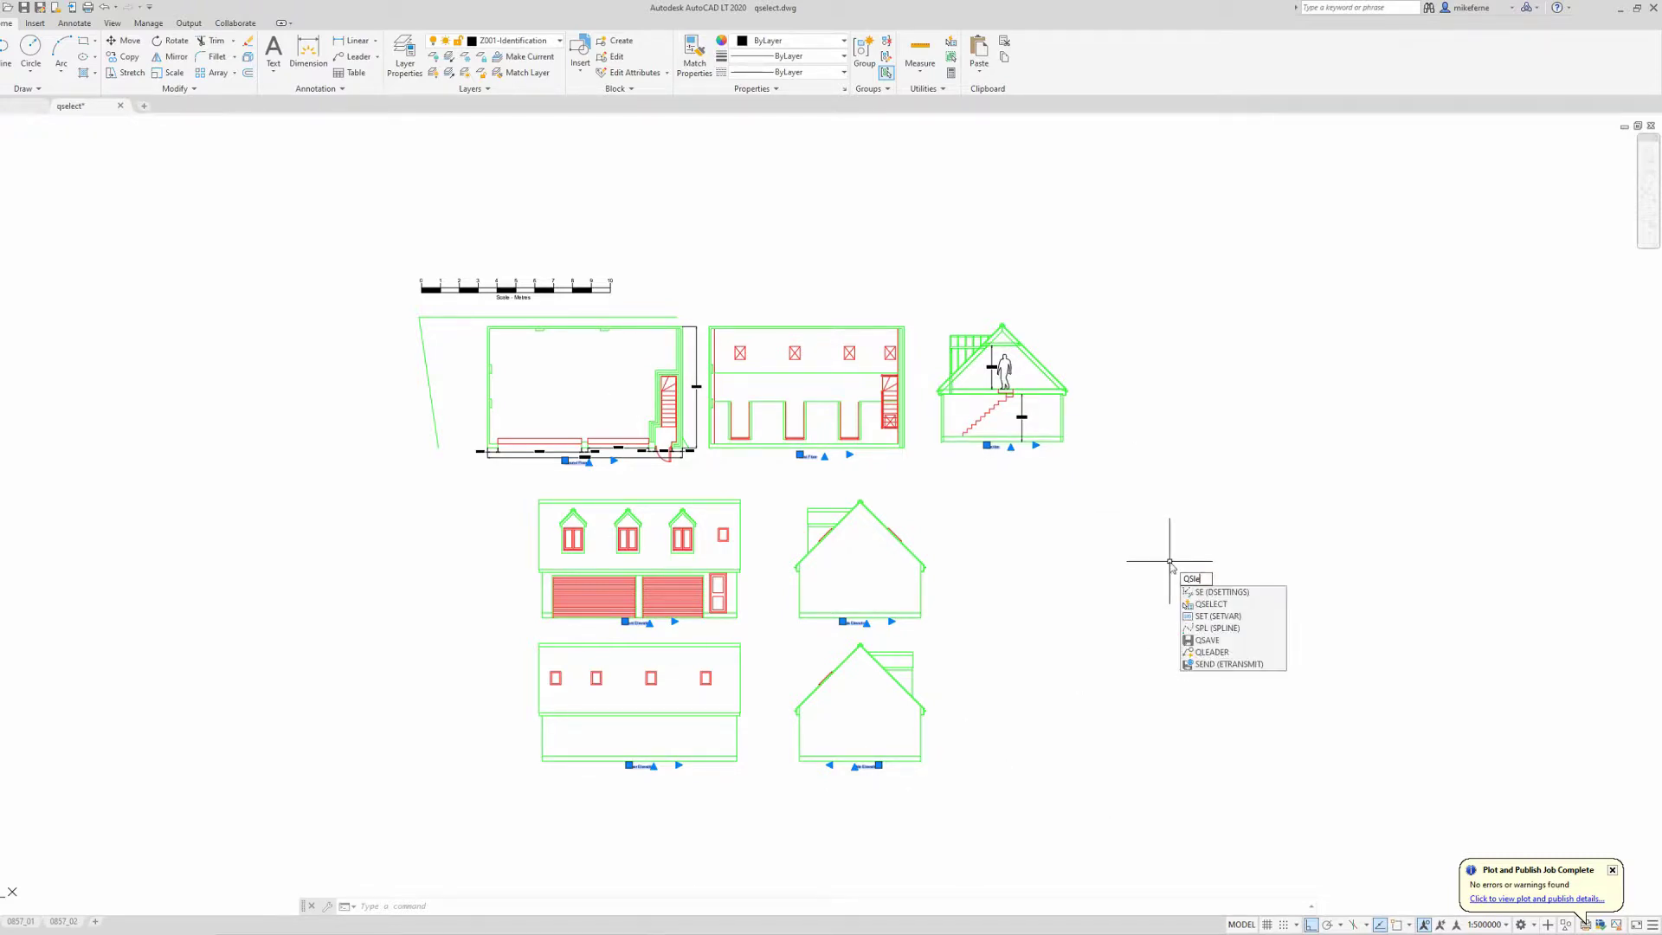
pyautogui.write('t')
pyautogui.press('Return')
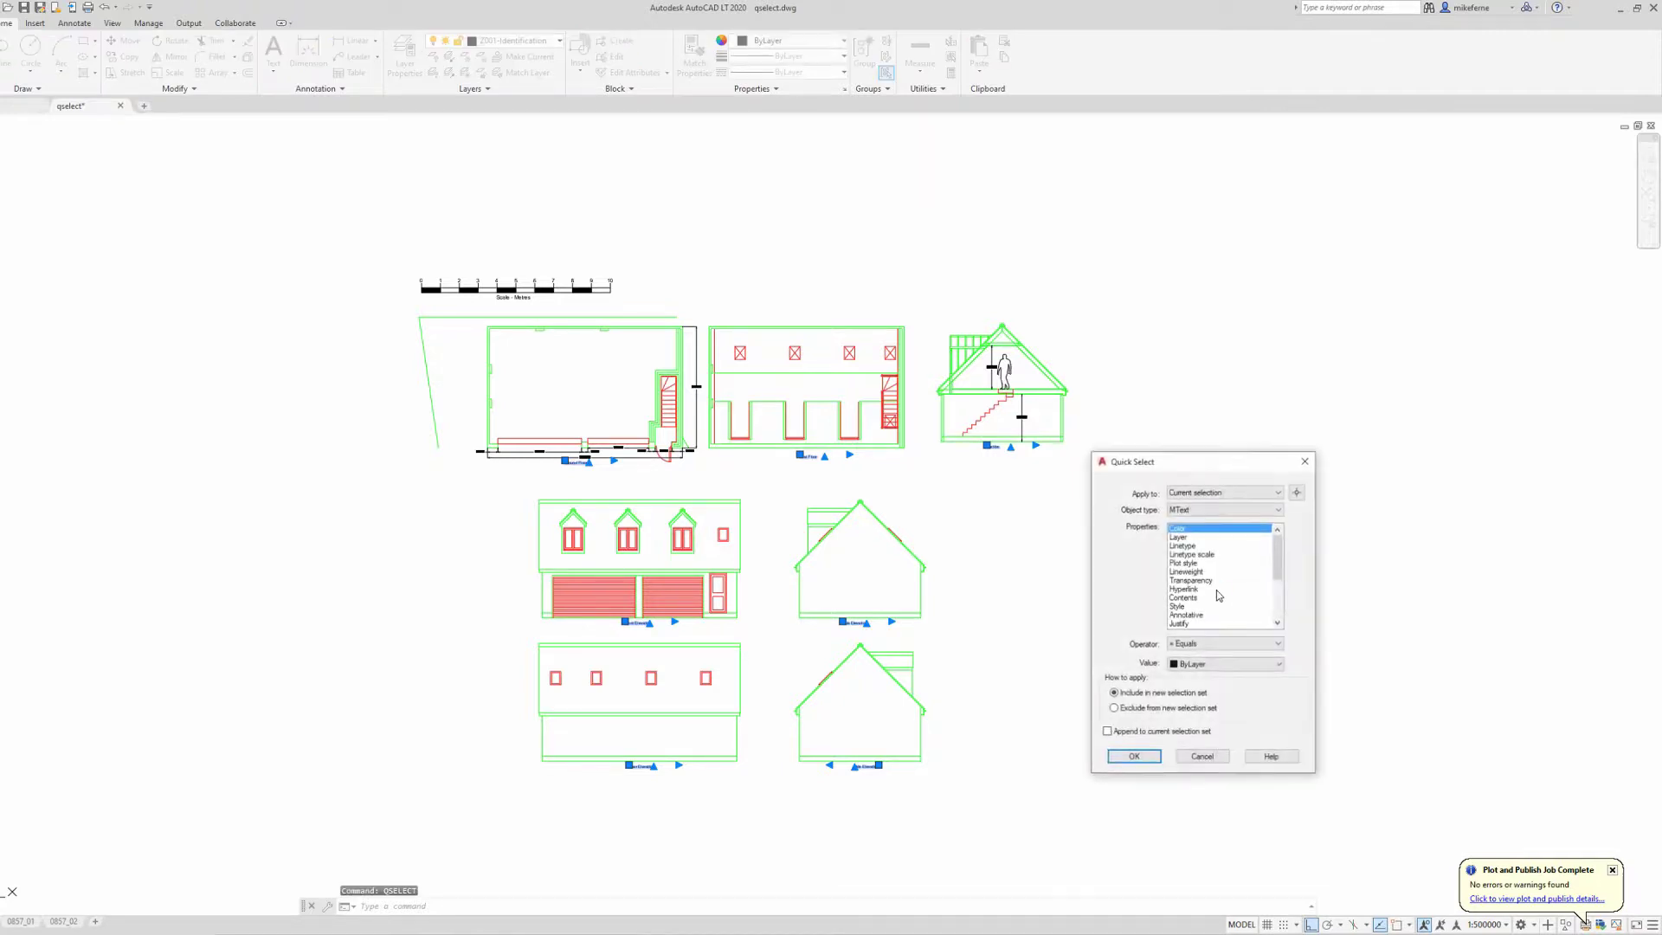
pyautogui.click(1279, 492)
pyautogui.click(1242, 504)
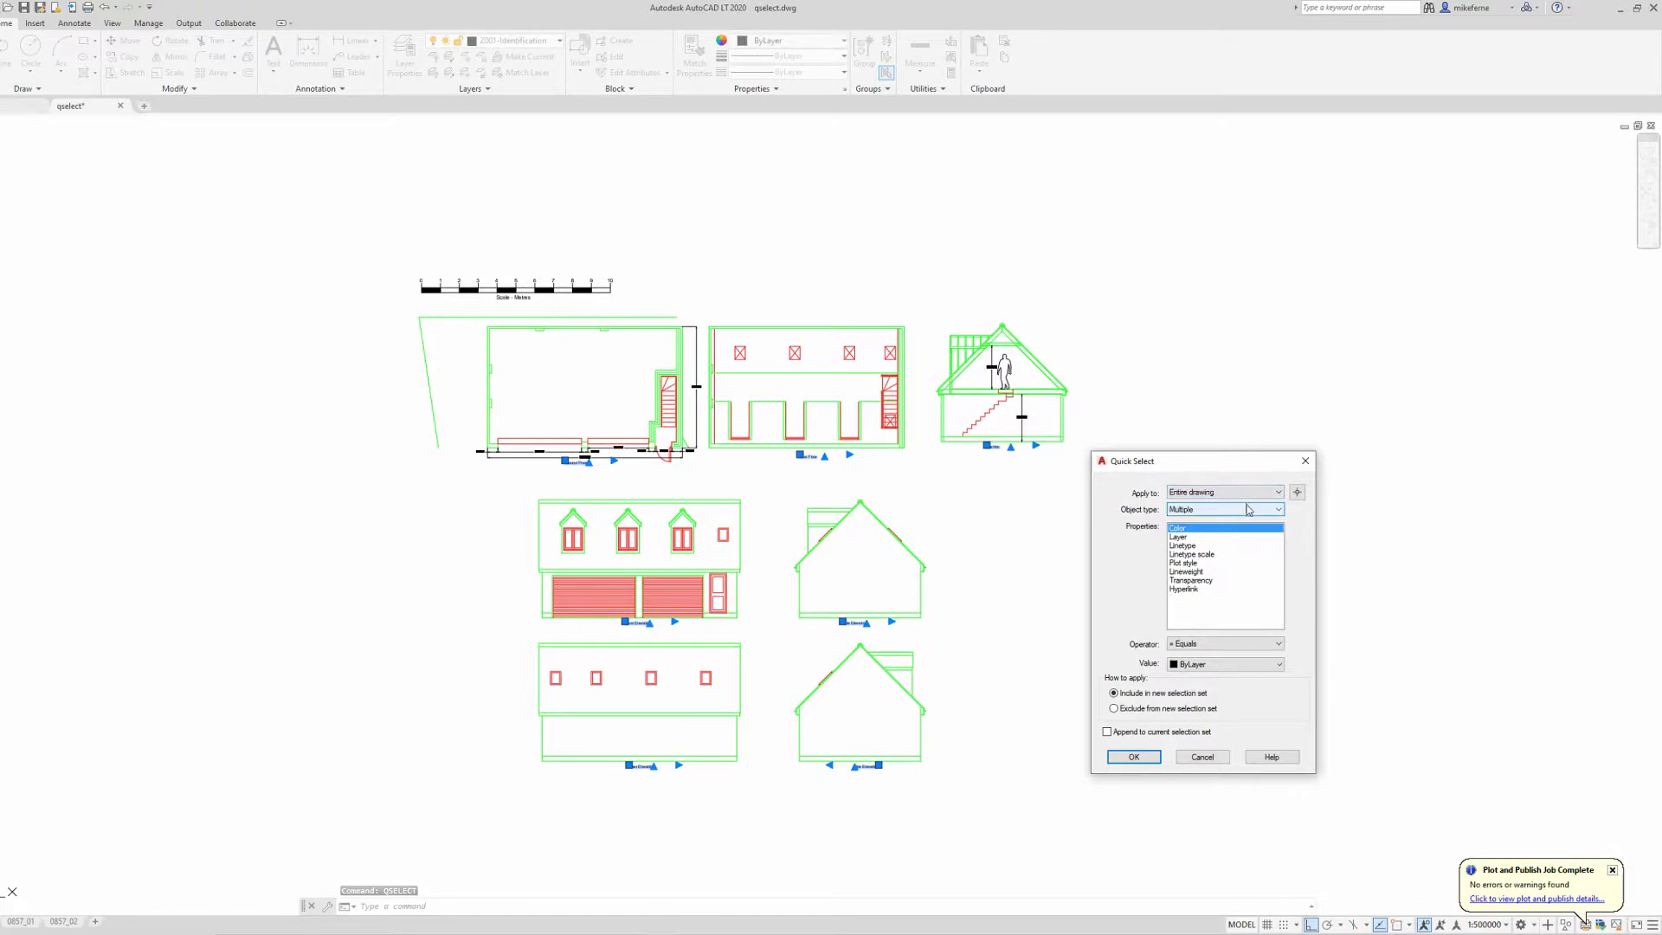
# Append all Rotated Dimension objects to the current selection set using the Select All operator, then clear the selection
pyautogui.click(1229, 512)
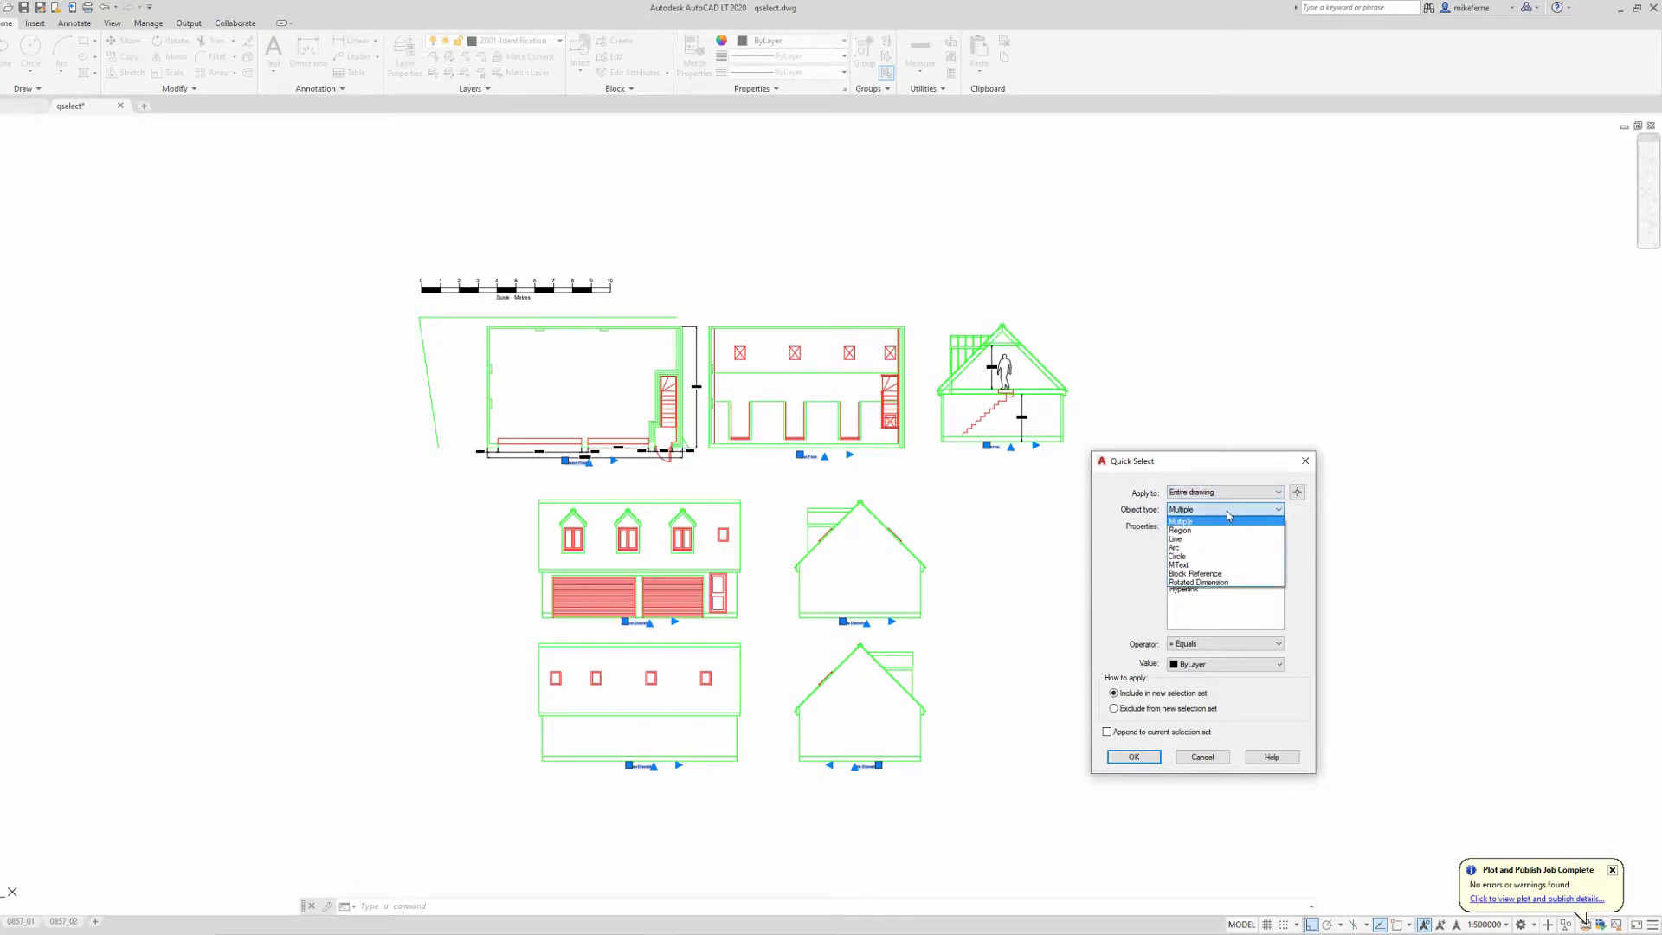
pyautogui.click(1193, 582)
pyautogui.click(1229, 643)
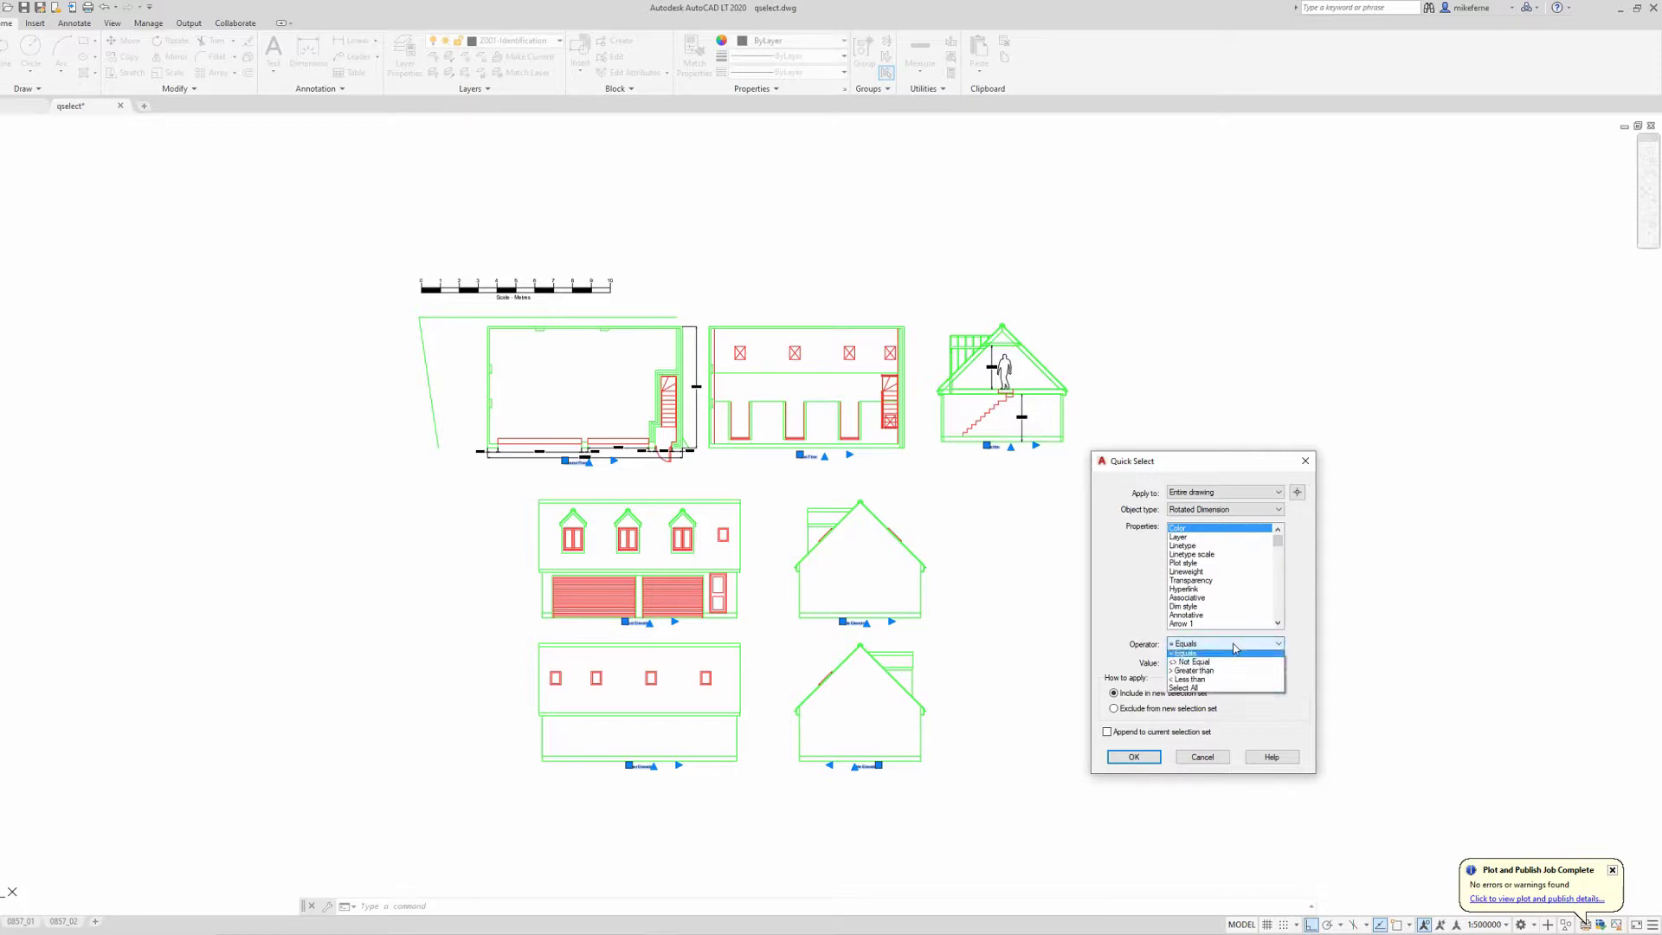
pyautogui.click(1215, 691)
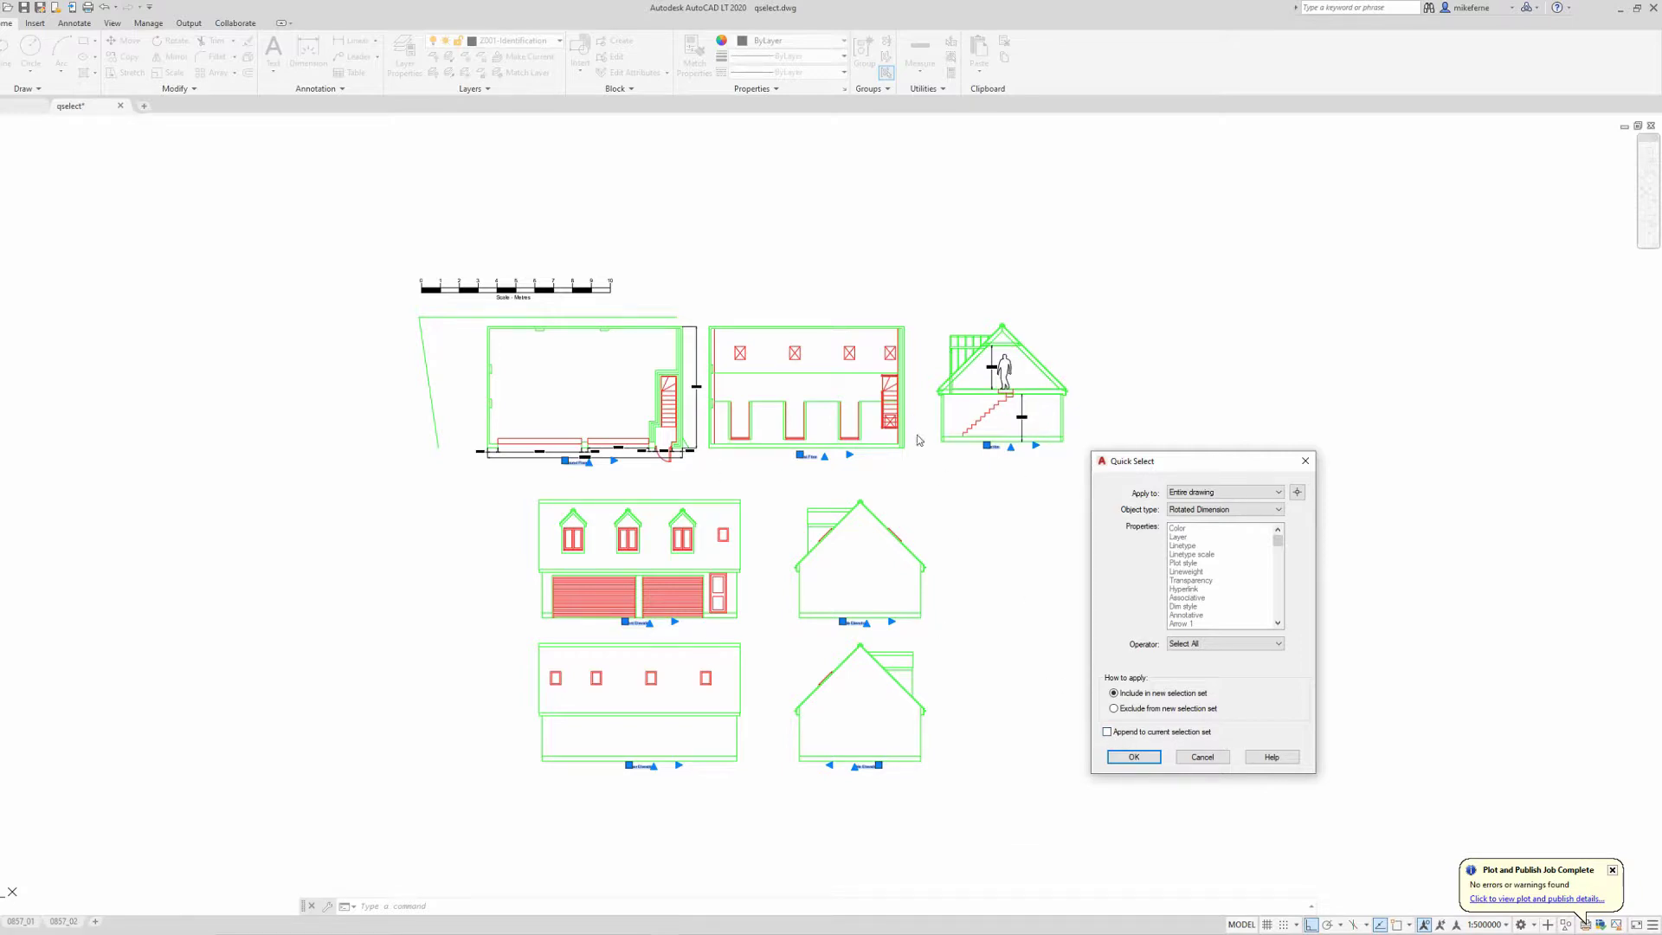
pyautogui.click(1108, 732)
pyautogui.click(1132, 757)
pyautogui.scroll(2, 931, 467)
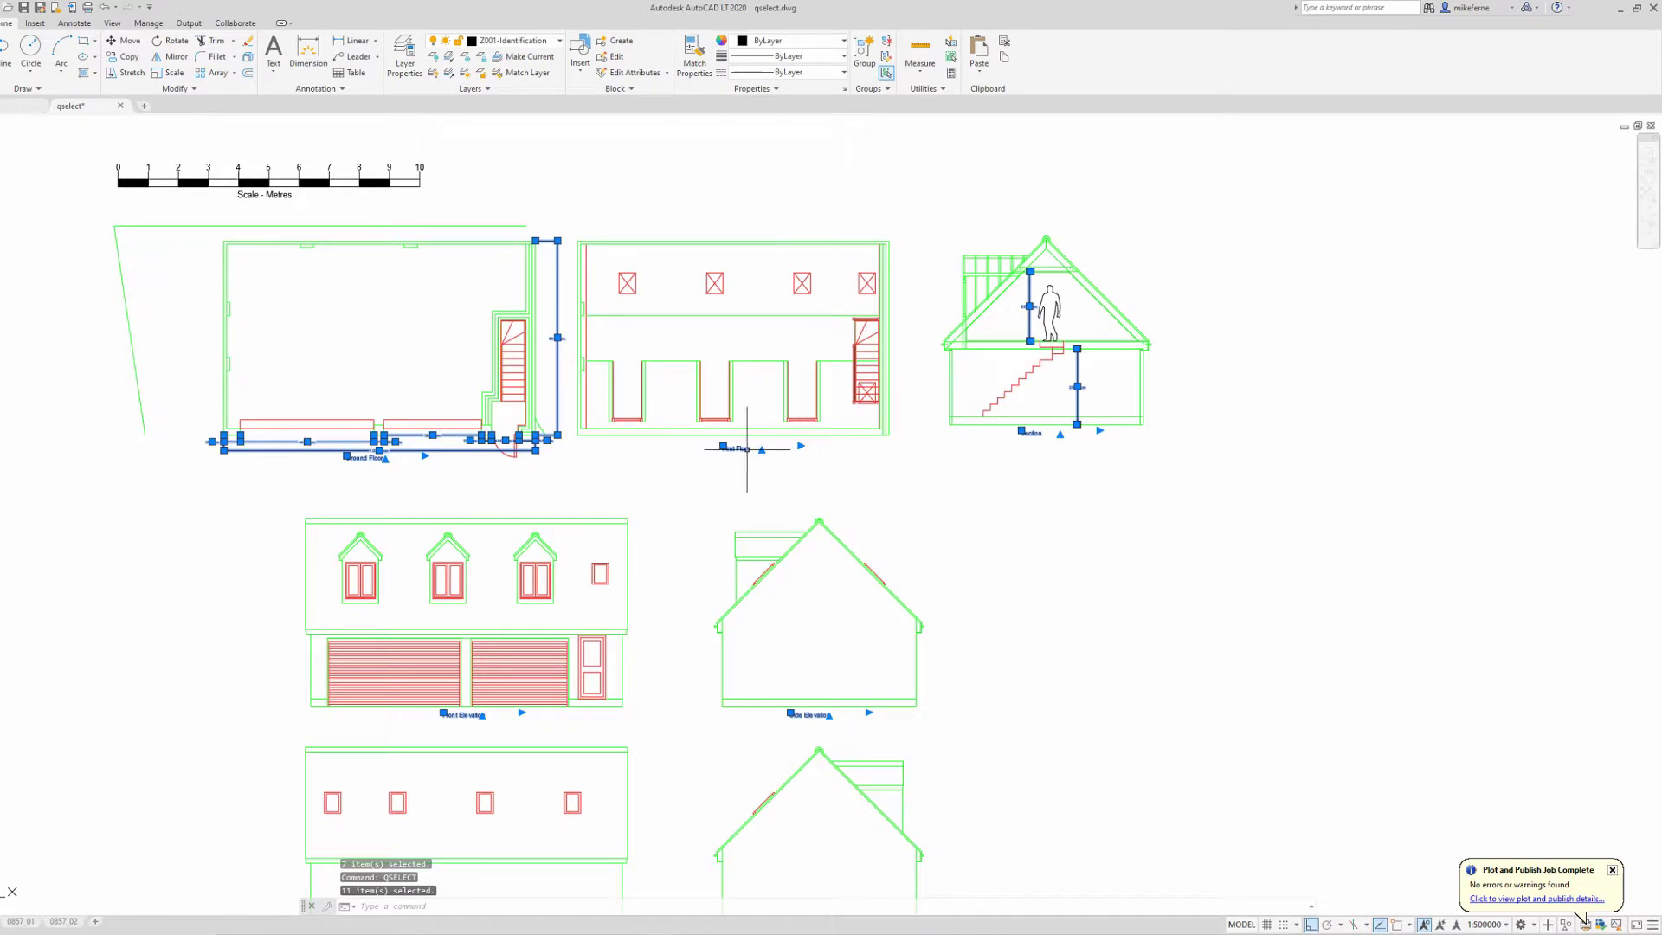
pyautogui.scroll(-2, 987, 451)
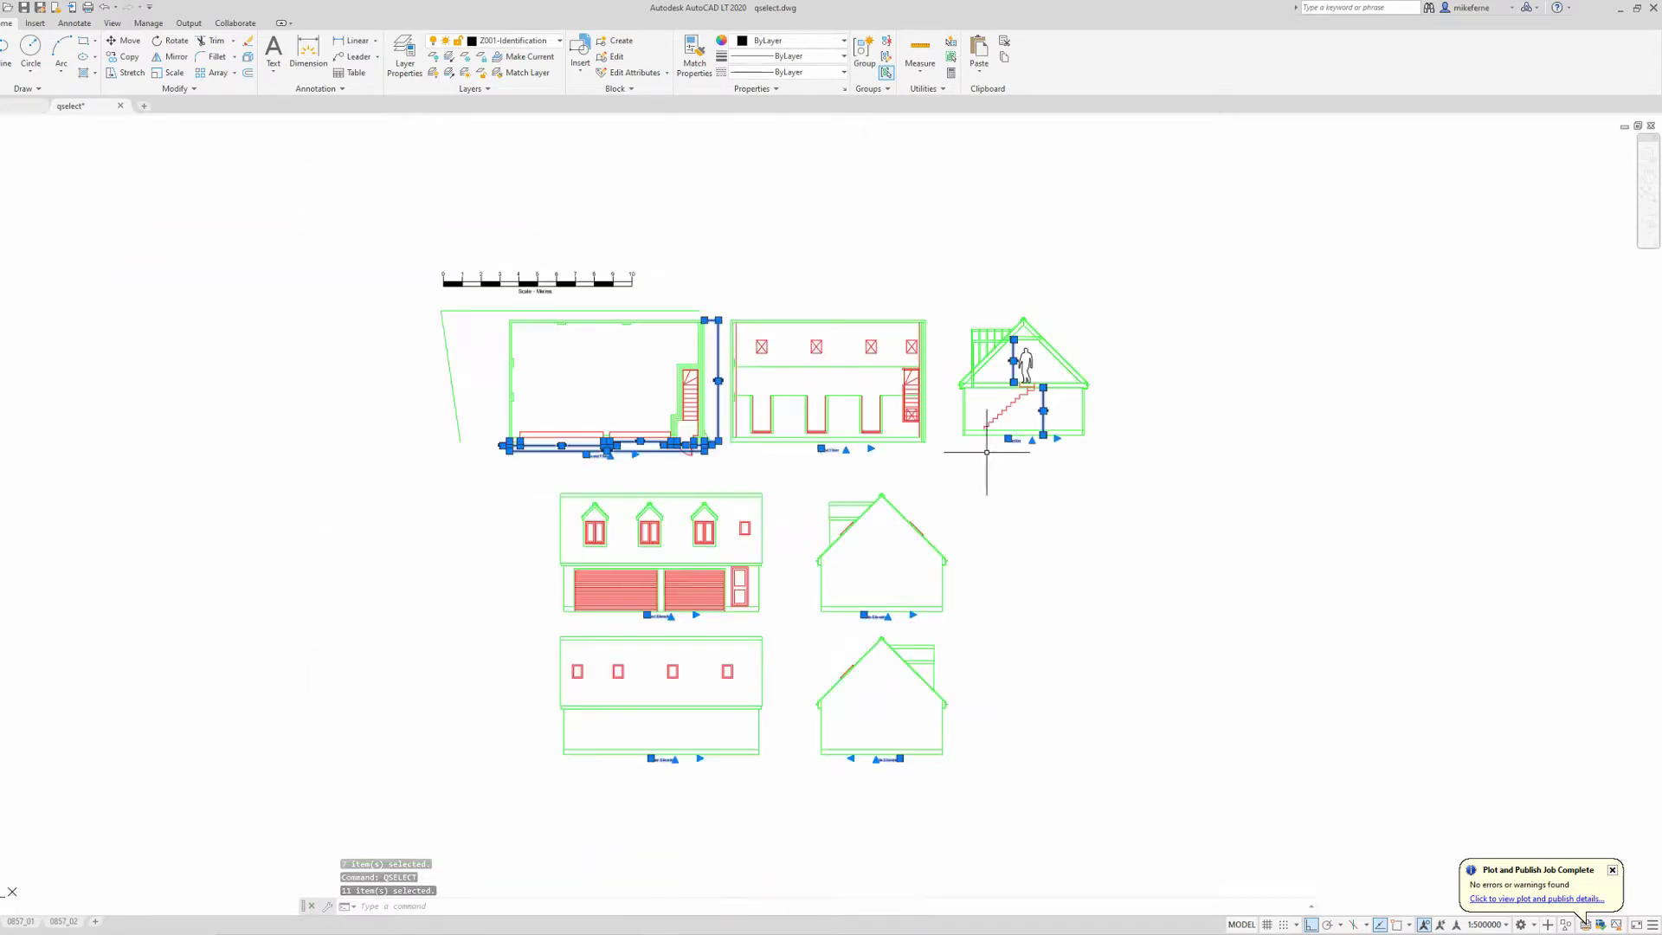
pyautogui.press('Escape')
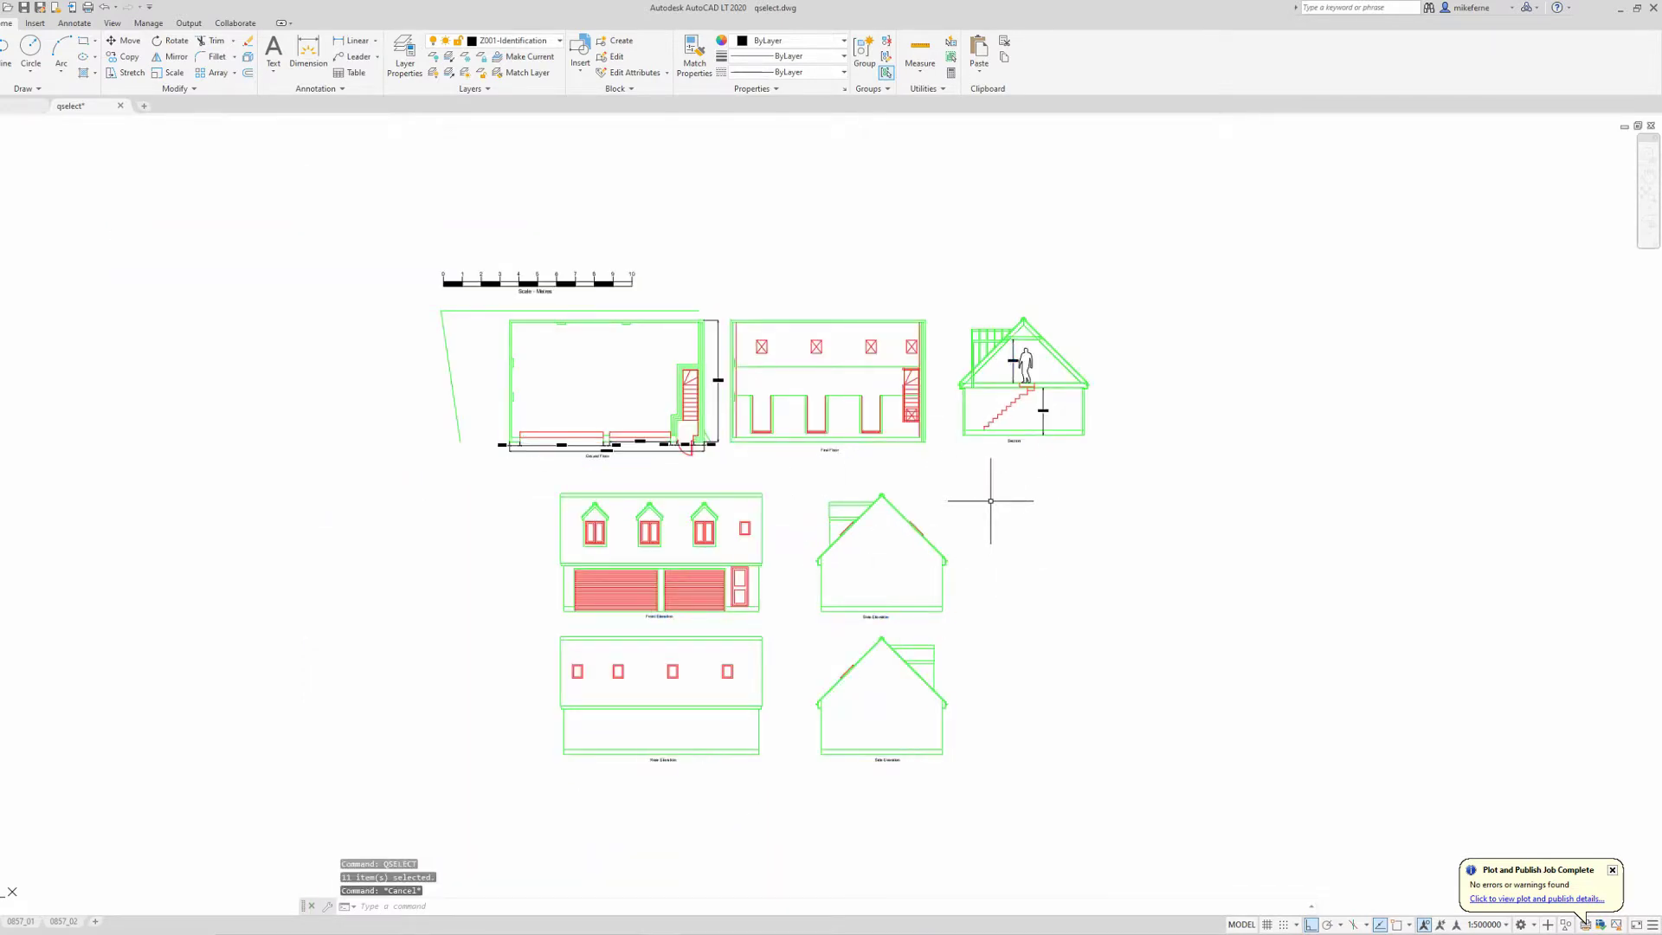
# Quick-select all objects whose layer equals A-G23-Strs across the entire drawing as a non-appended selection, then clear it
pyautogui.write('qselect')
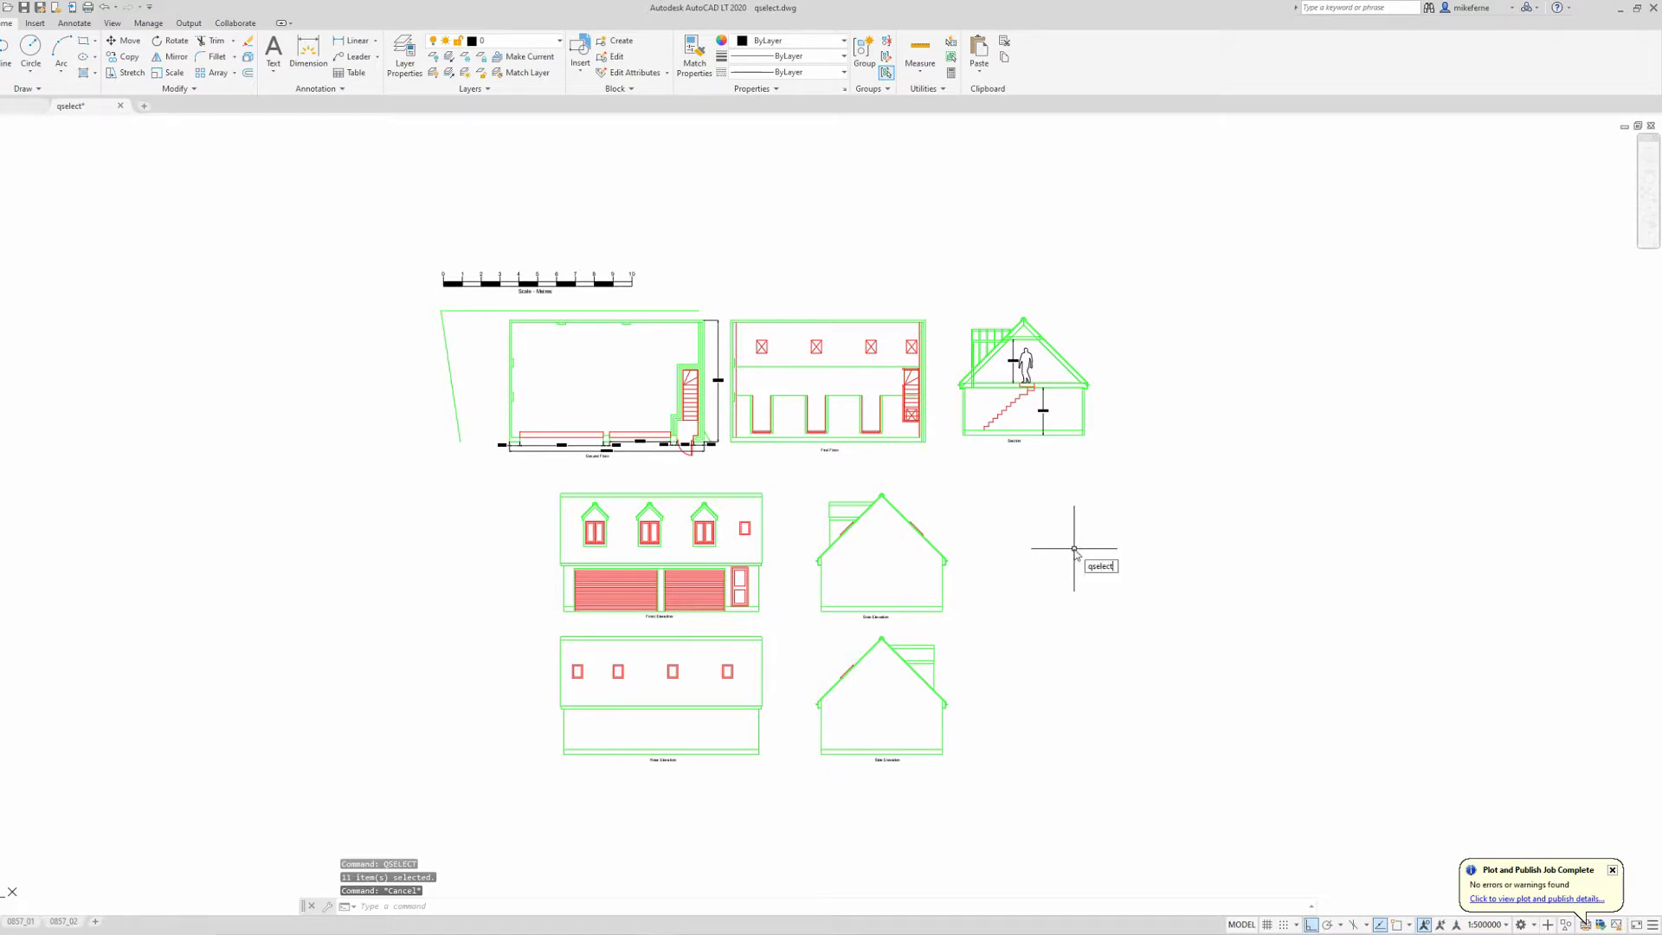
pyautogui.press('Return')
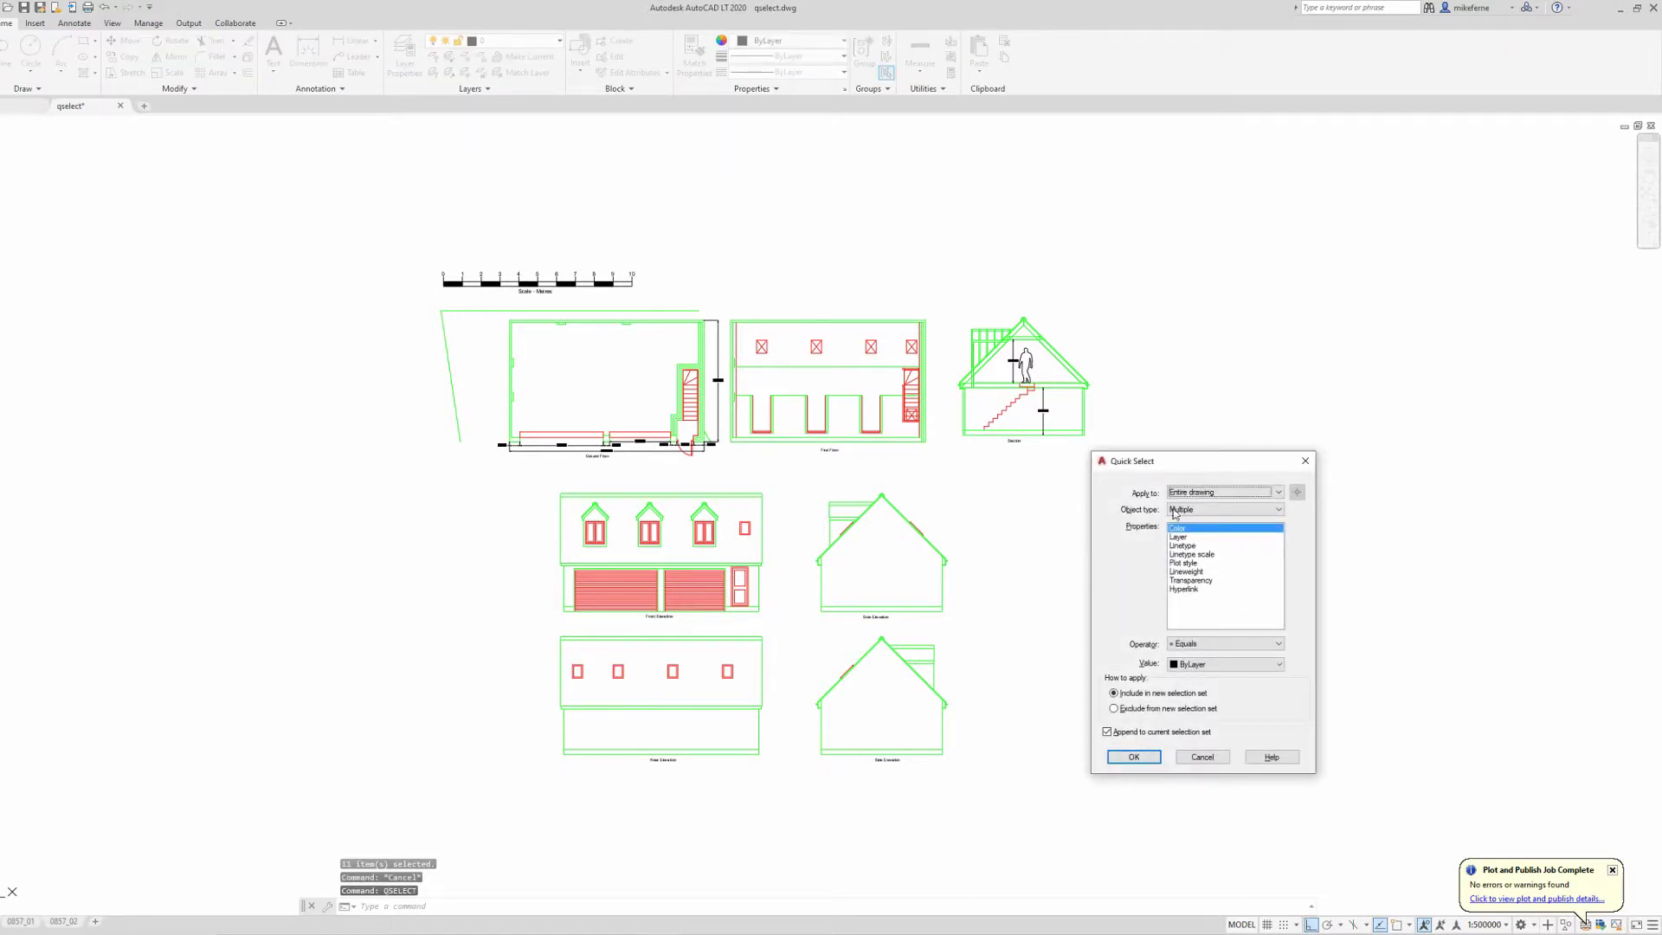
pyautogui.moveTo(1200, 464); pyautogui.dragTo(1170, 467)
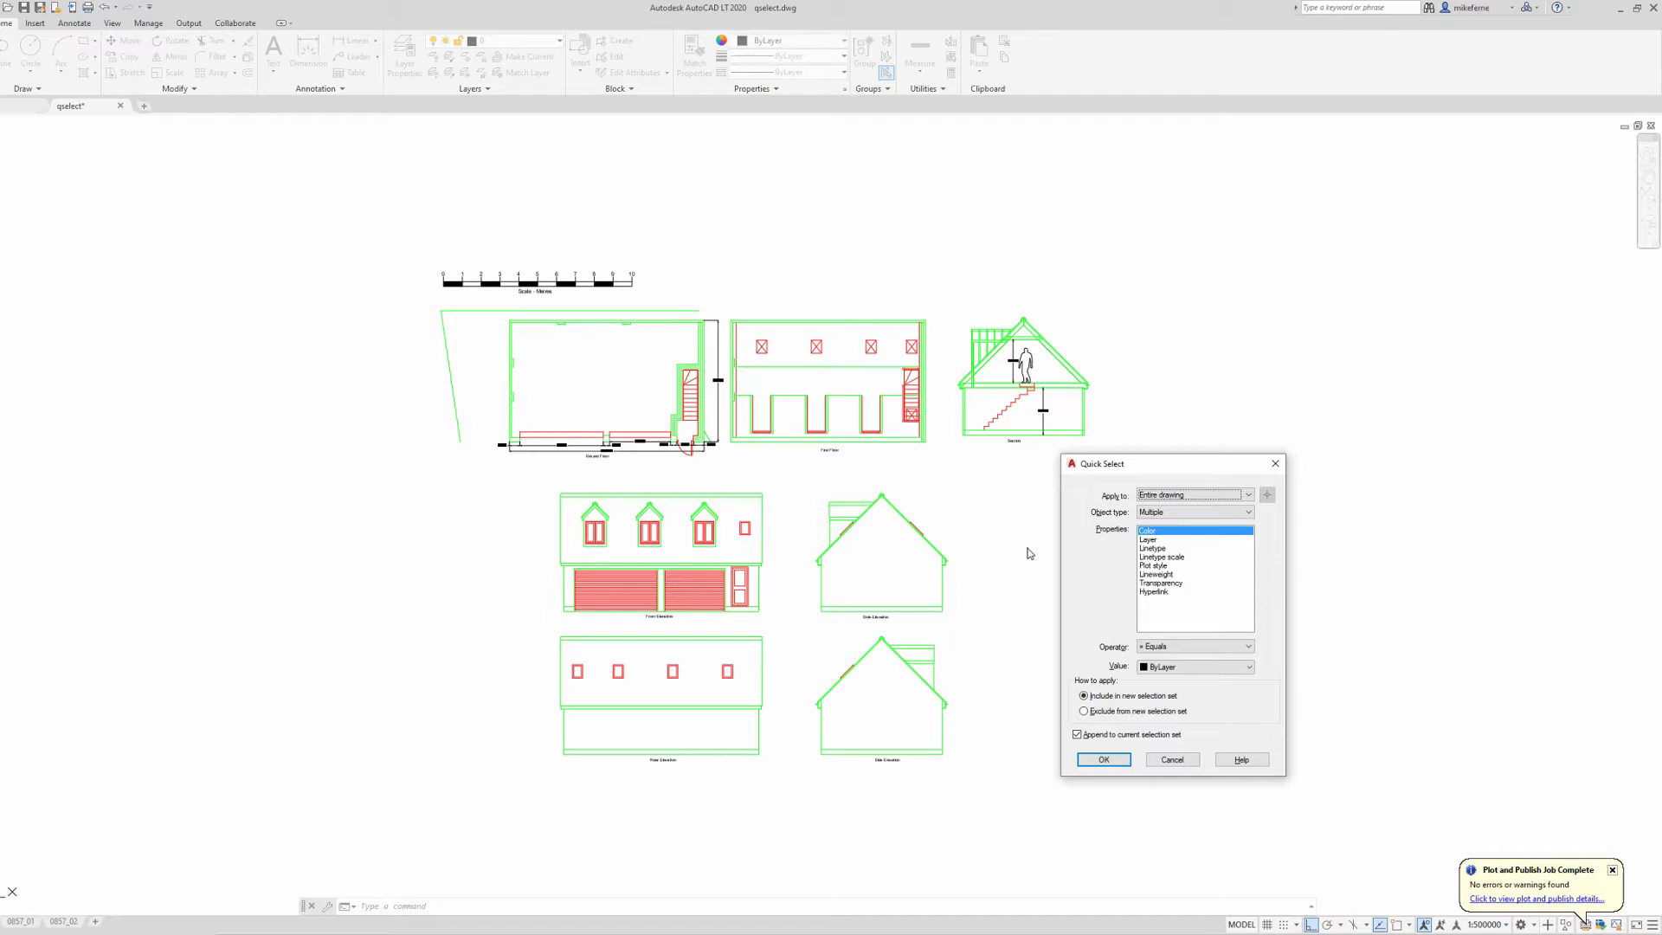
pyautogui.click(1146, 540)
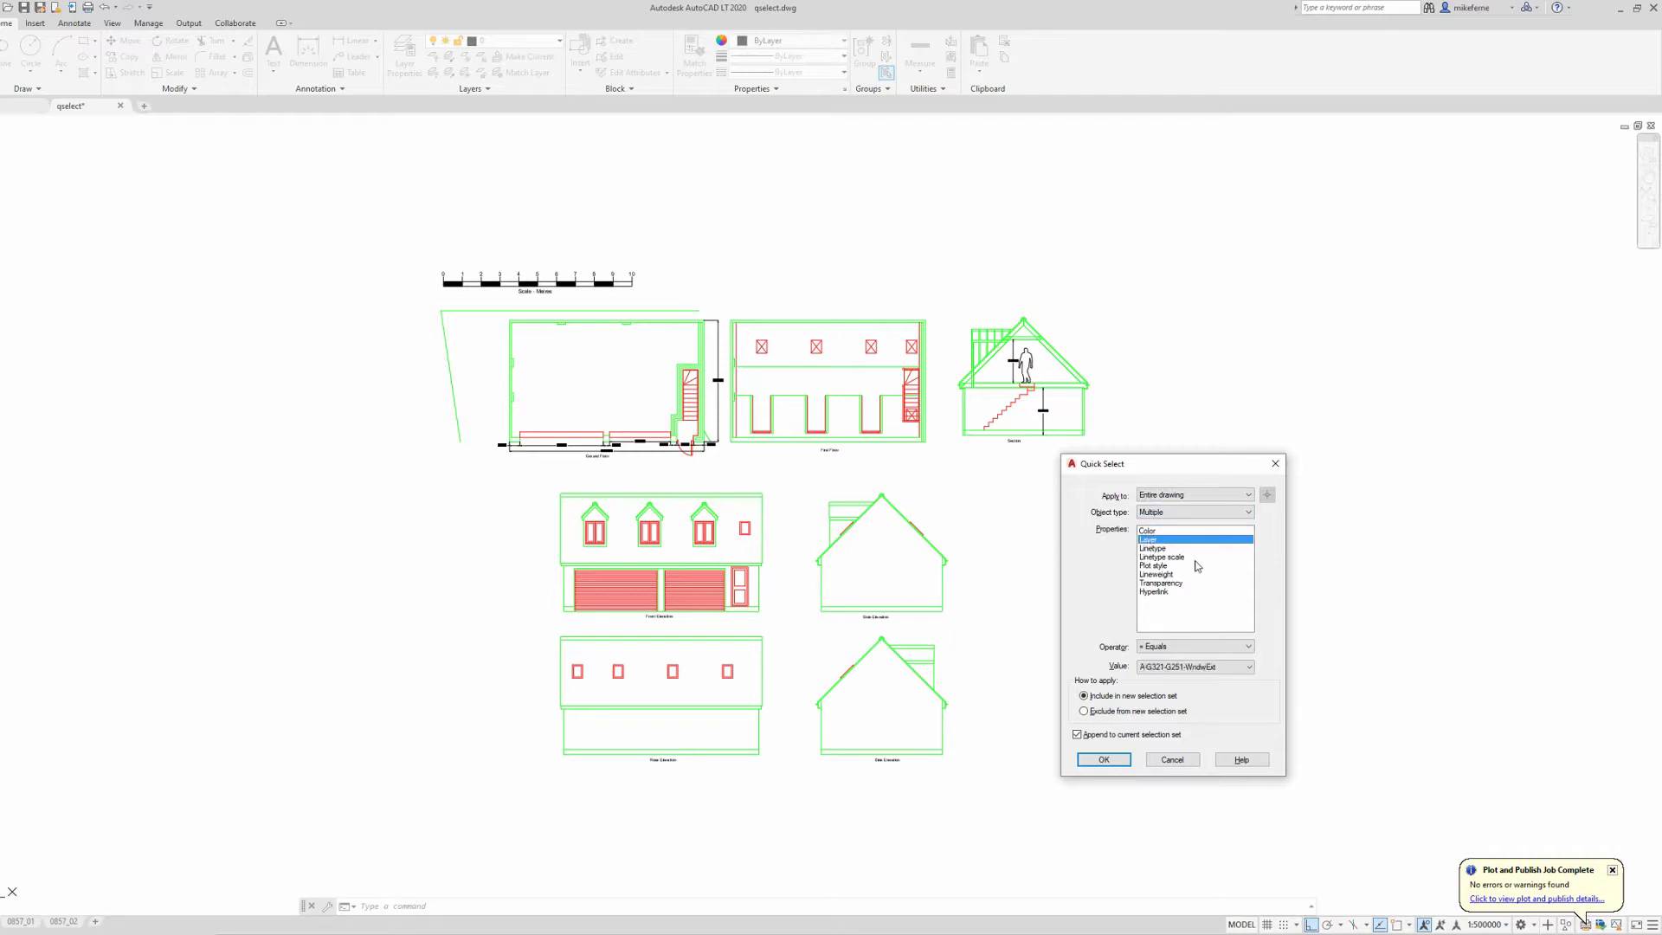
pyautogui.click(1197, 664)
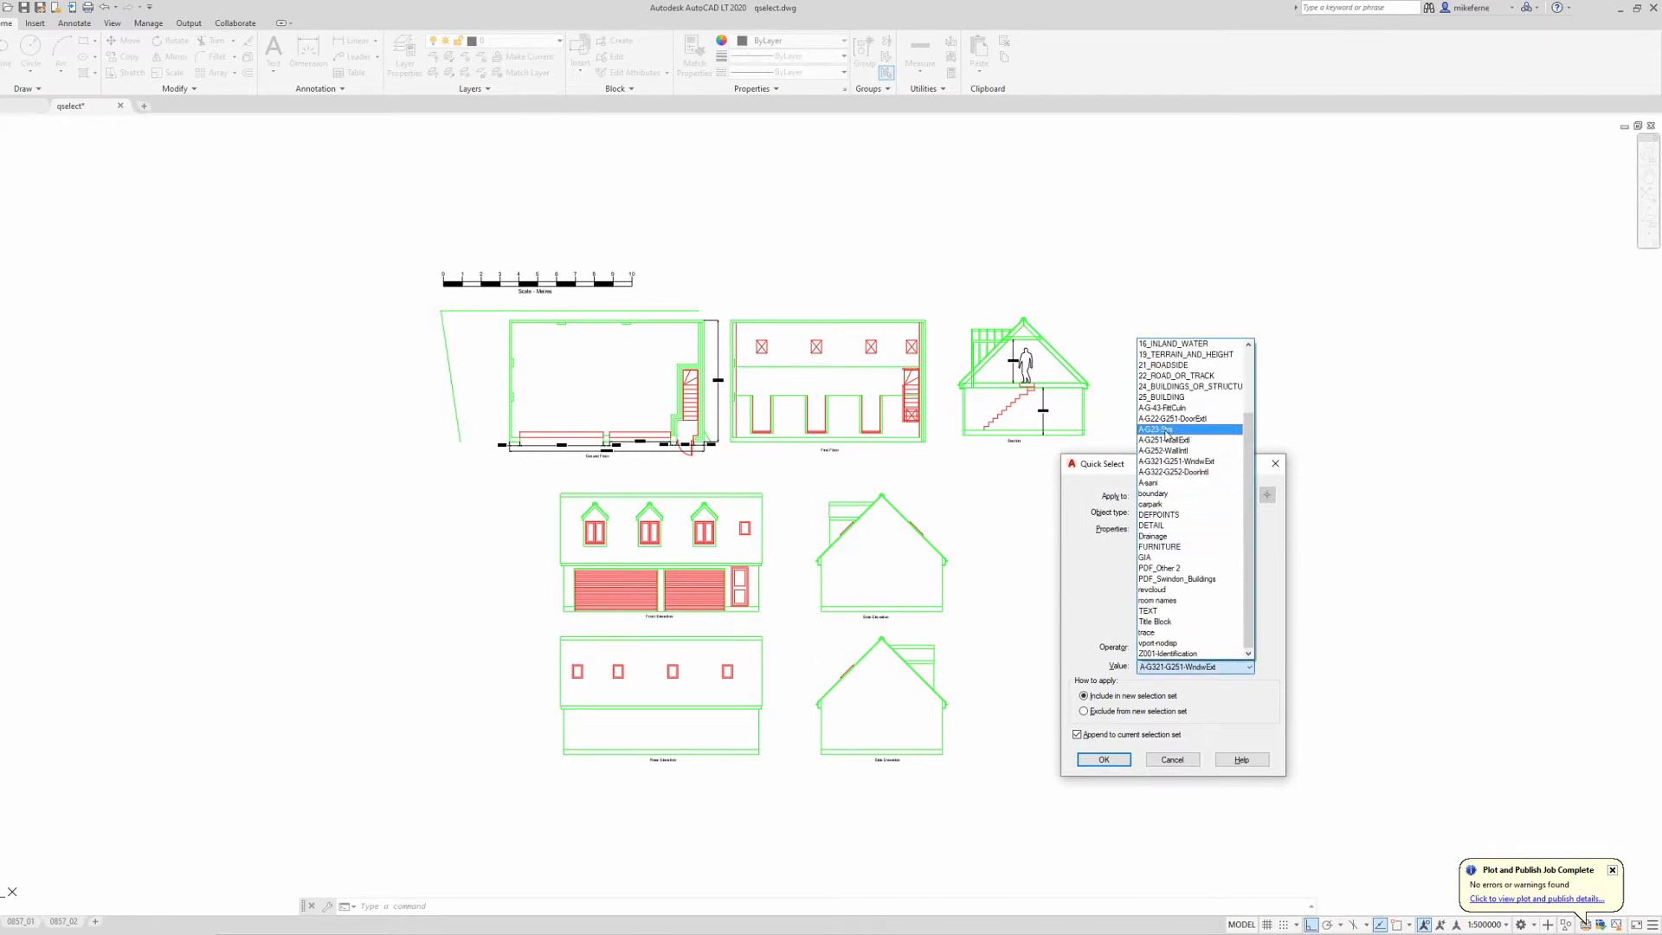
pyautogui.click(1166, 430)
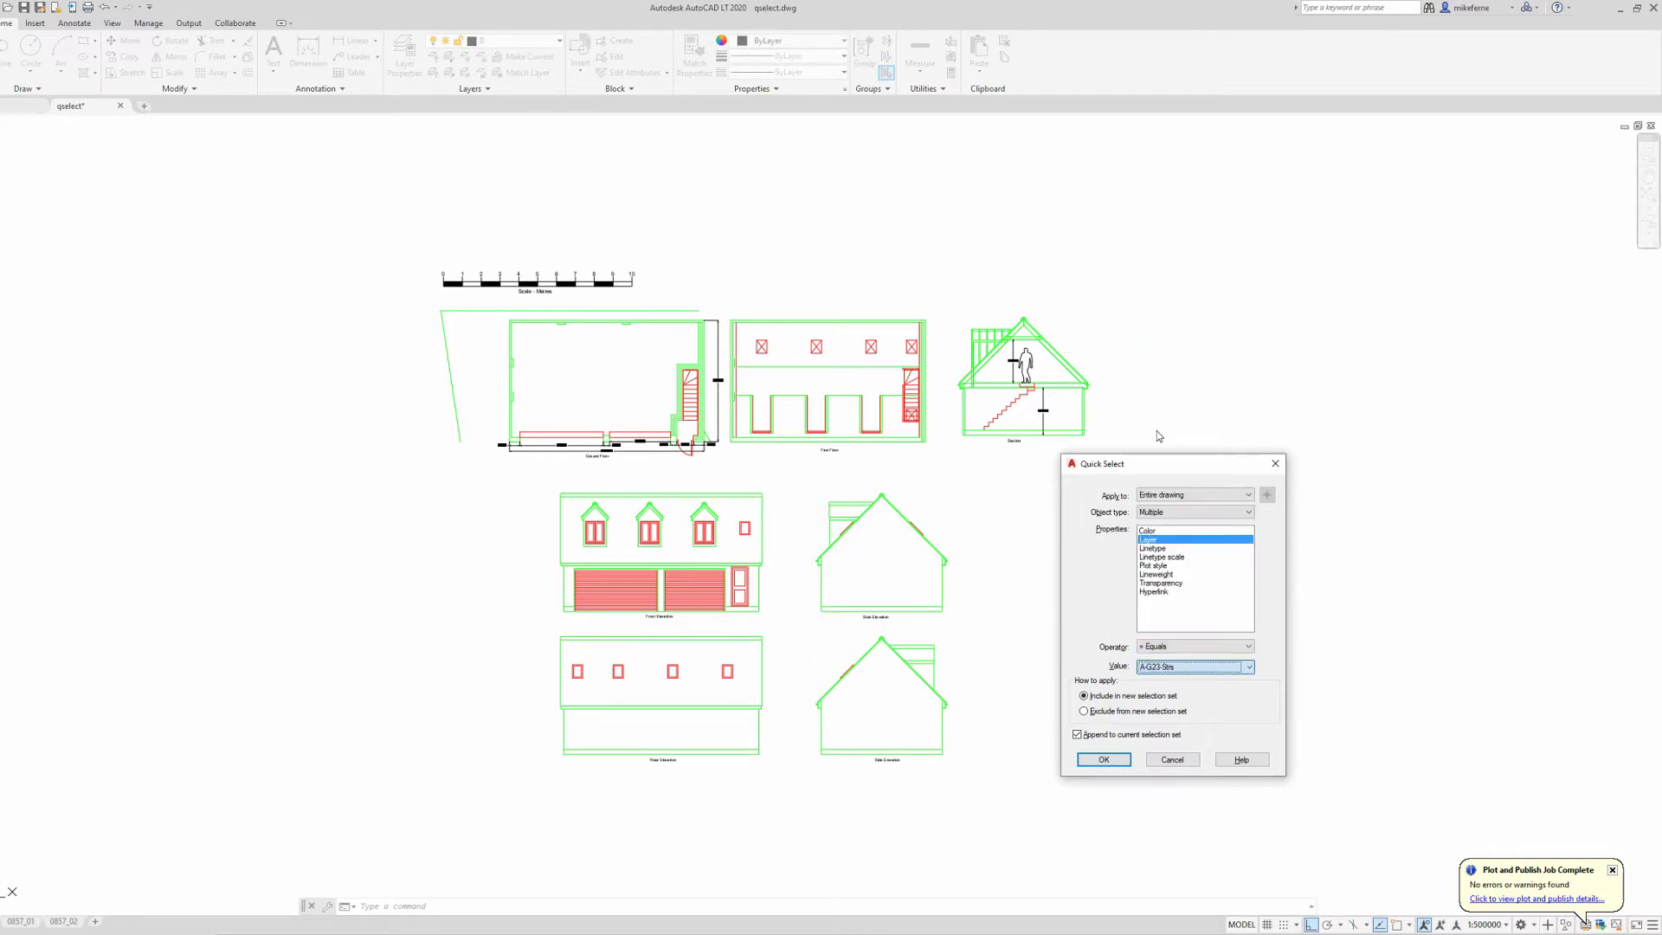
pyautogui.click(1077, 735)
pyautogui.click(1101, 762)
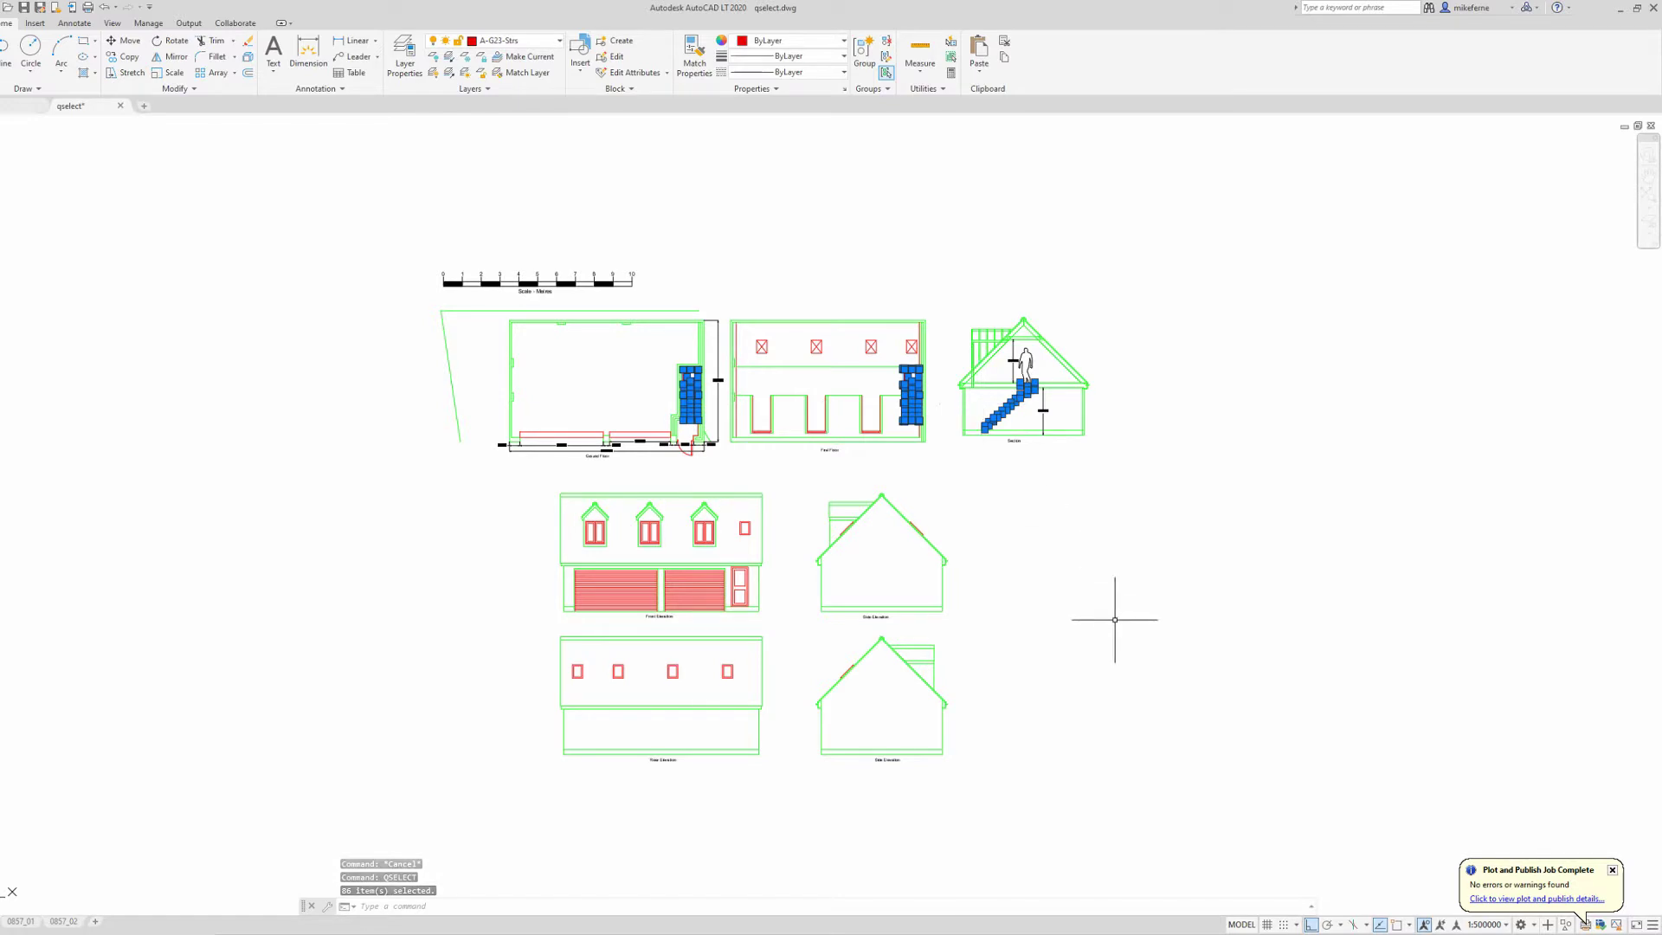
pyautogui.scroll(4, 948, 431)
pyautogui.scroll(-2, 936, 379)
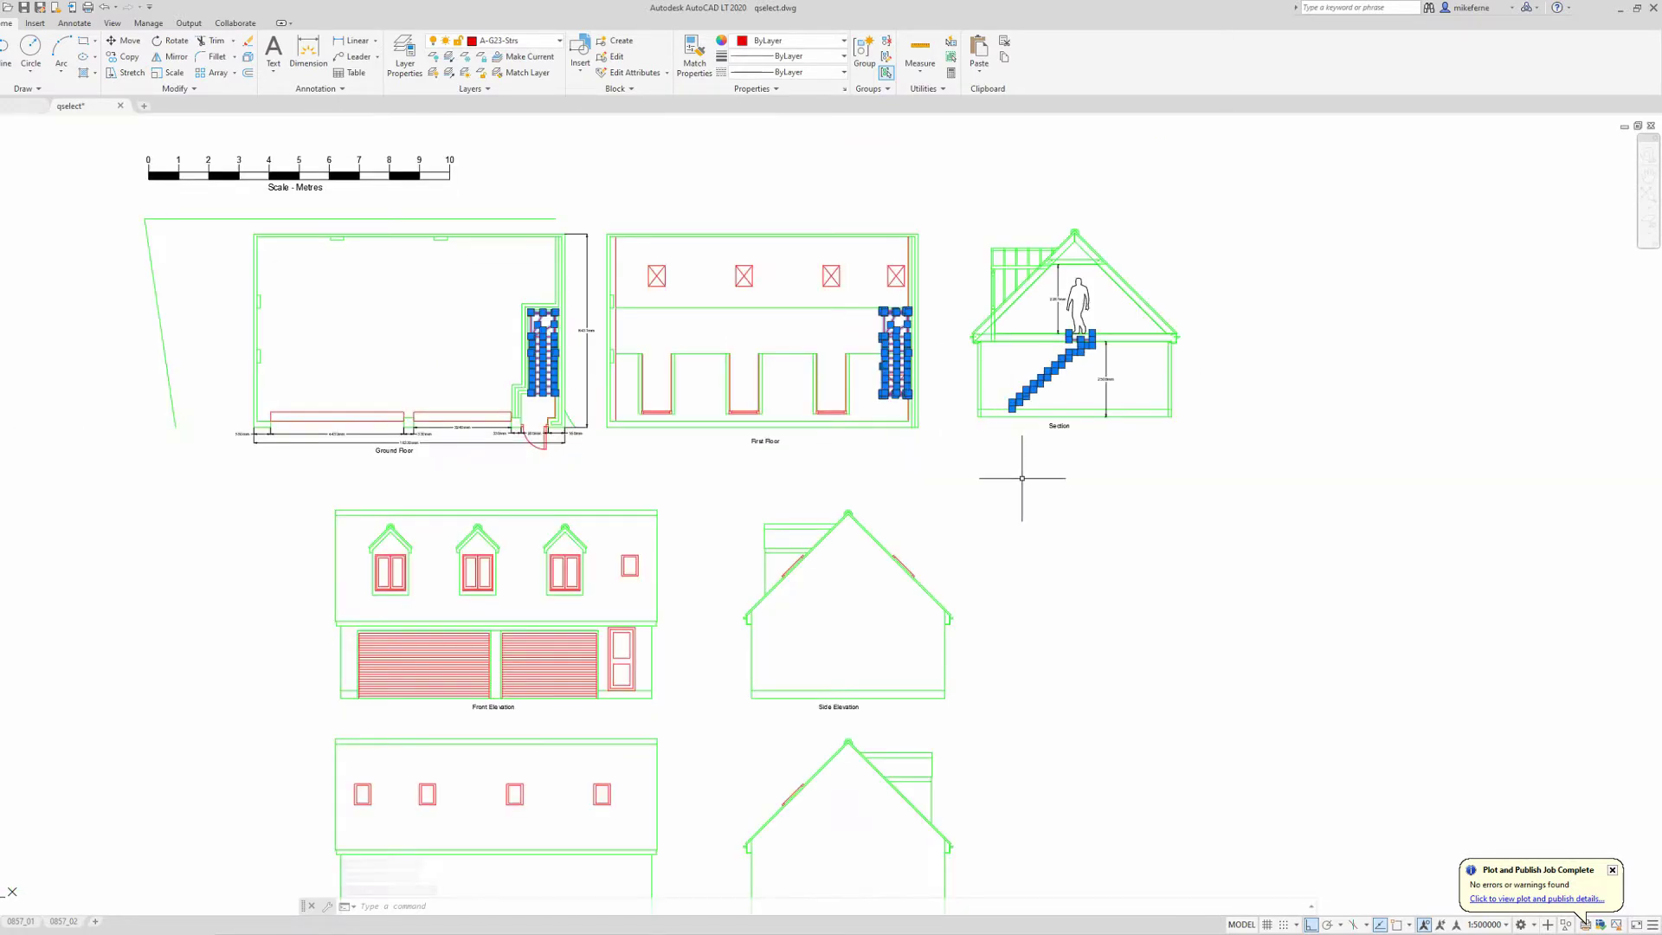
pyautogui.press('Escape')
# Quick-select everything in the drawing except objects on layer A-G321-G251-WndwExt by excluding them from the new selection set
pyautogui.write('qs')
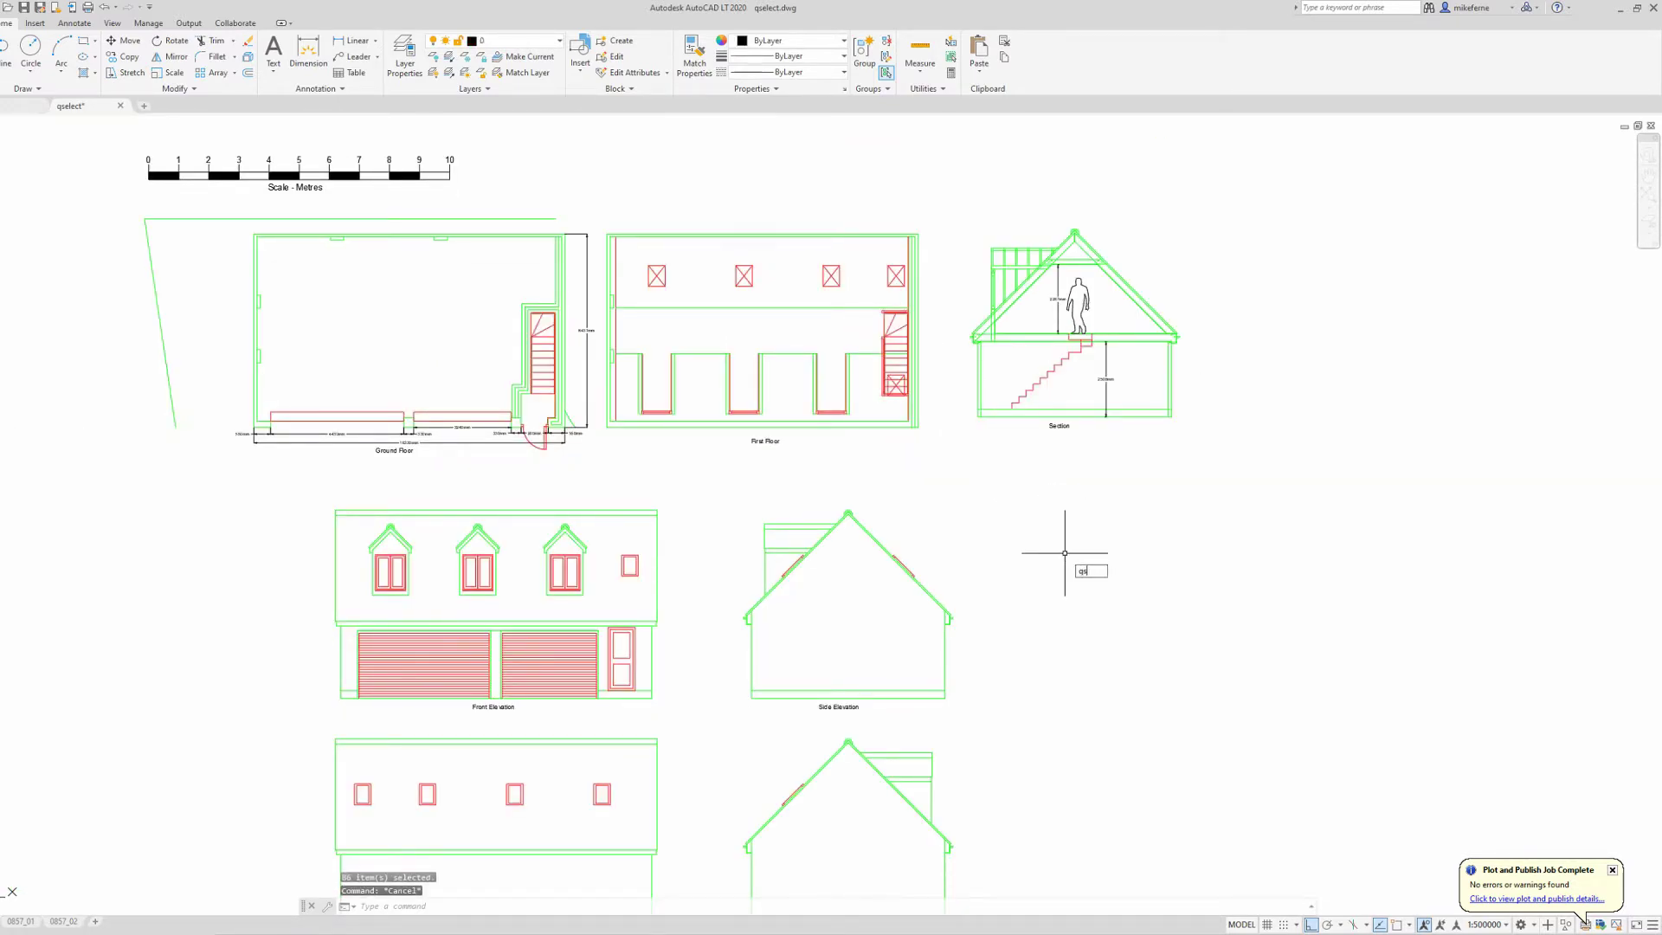
pyautogui.write('elecvt')
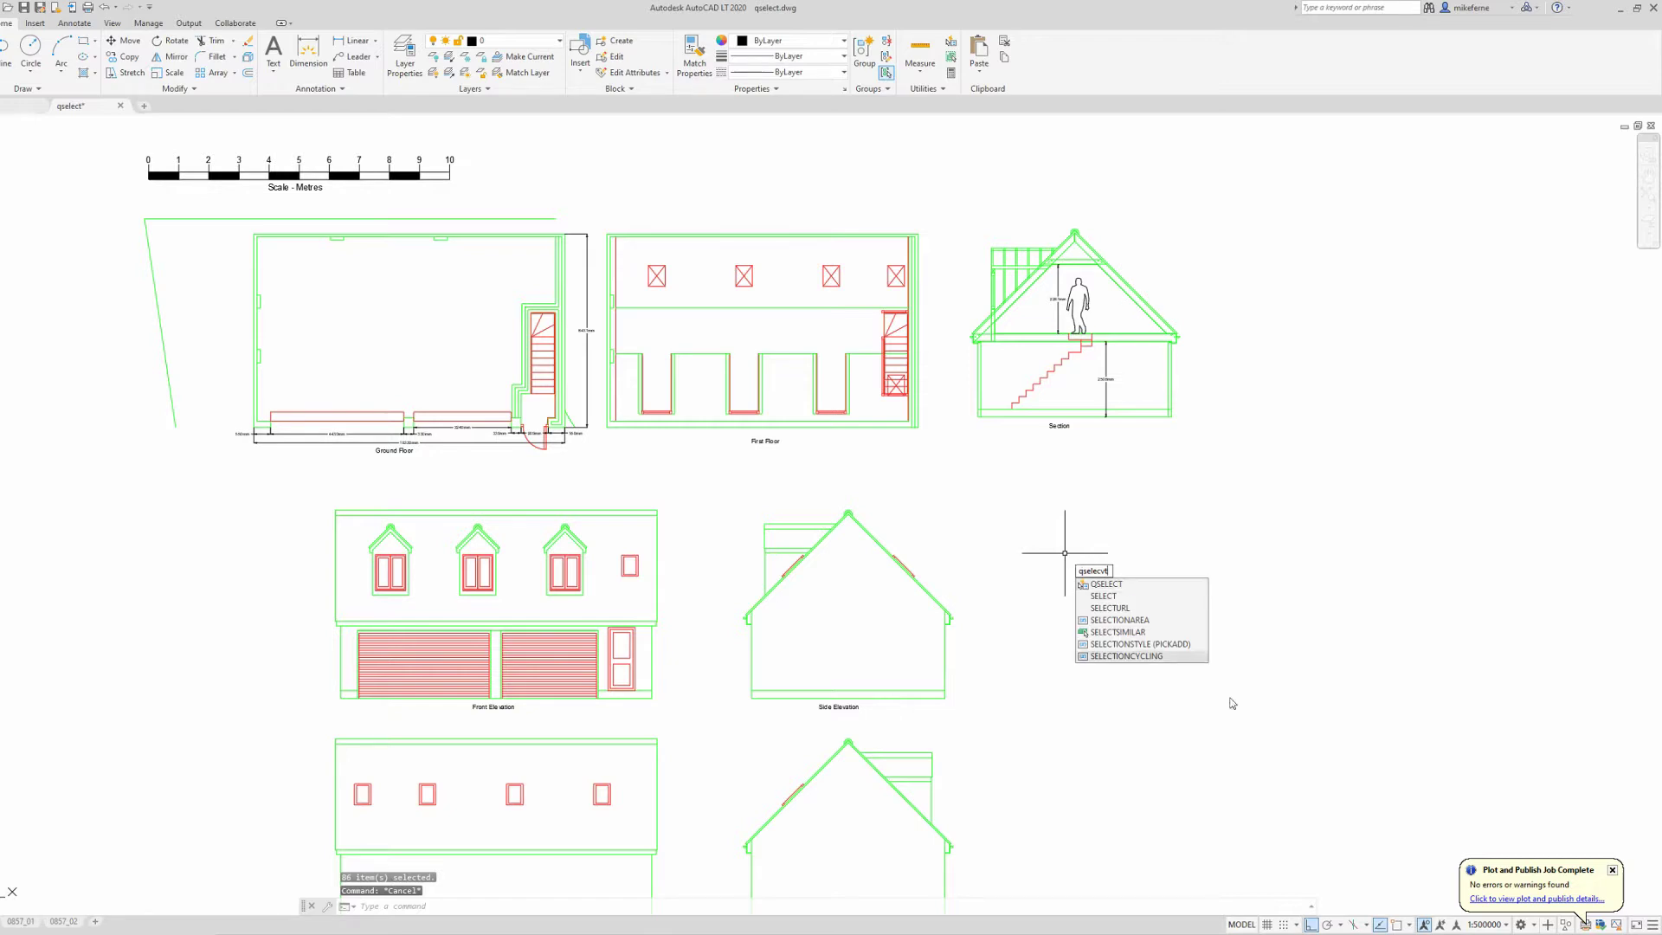
pyautogui.click(1128, 586)
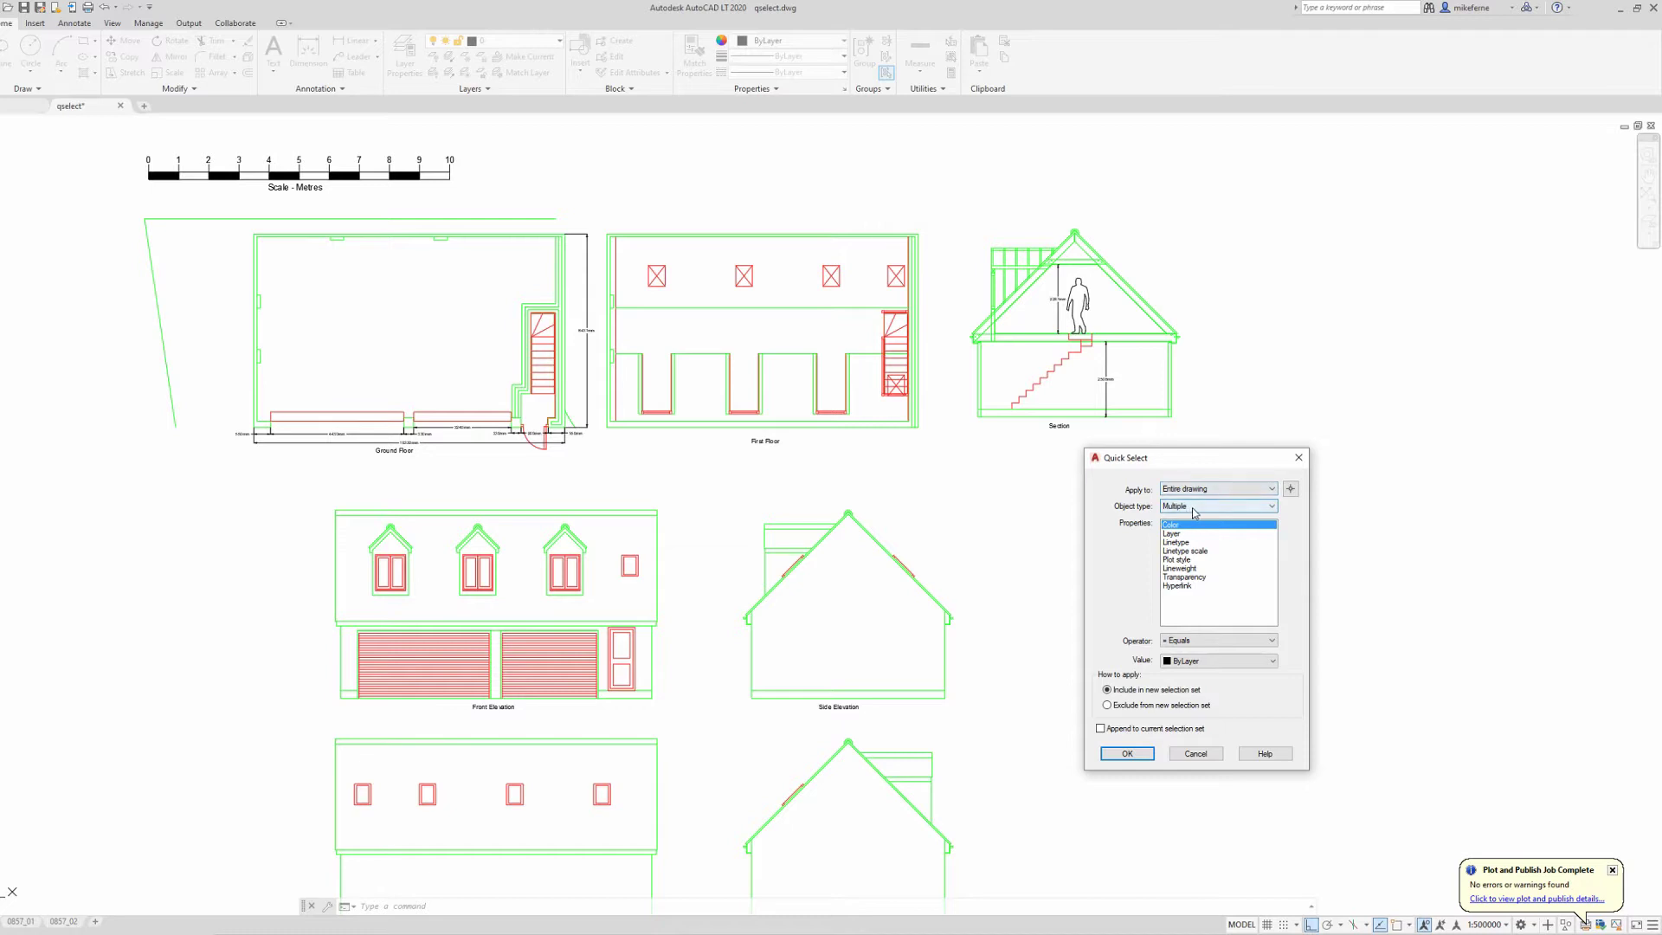
pyautogui.click(1175, 534)
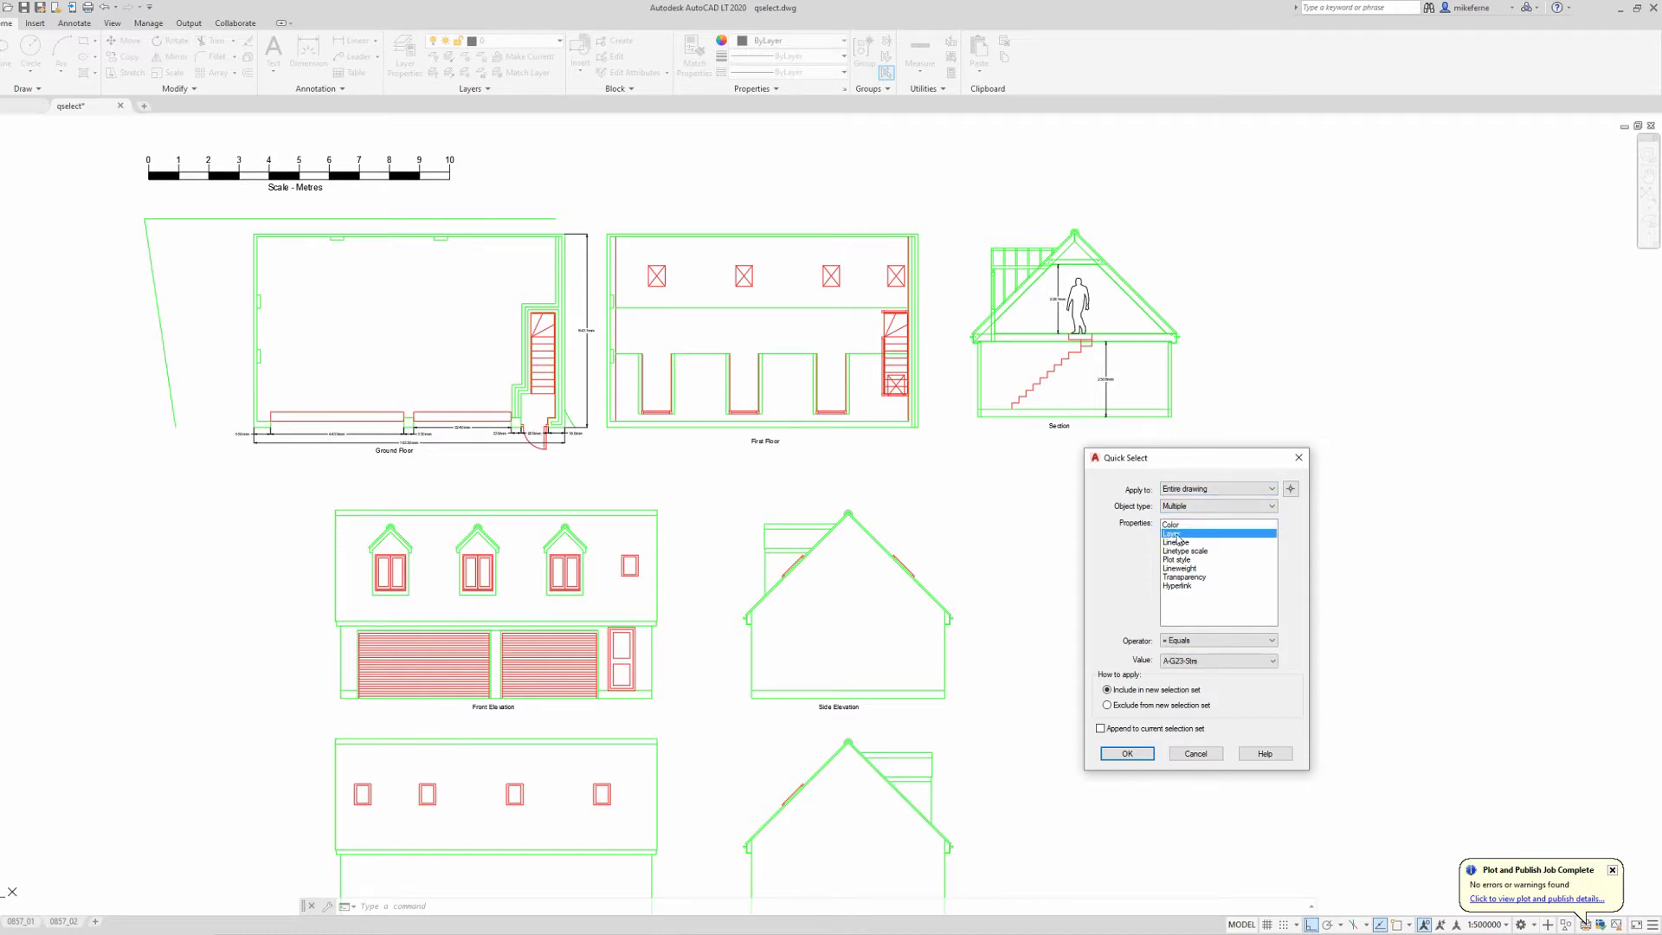
pyautogui.click(1229, 661)
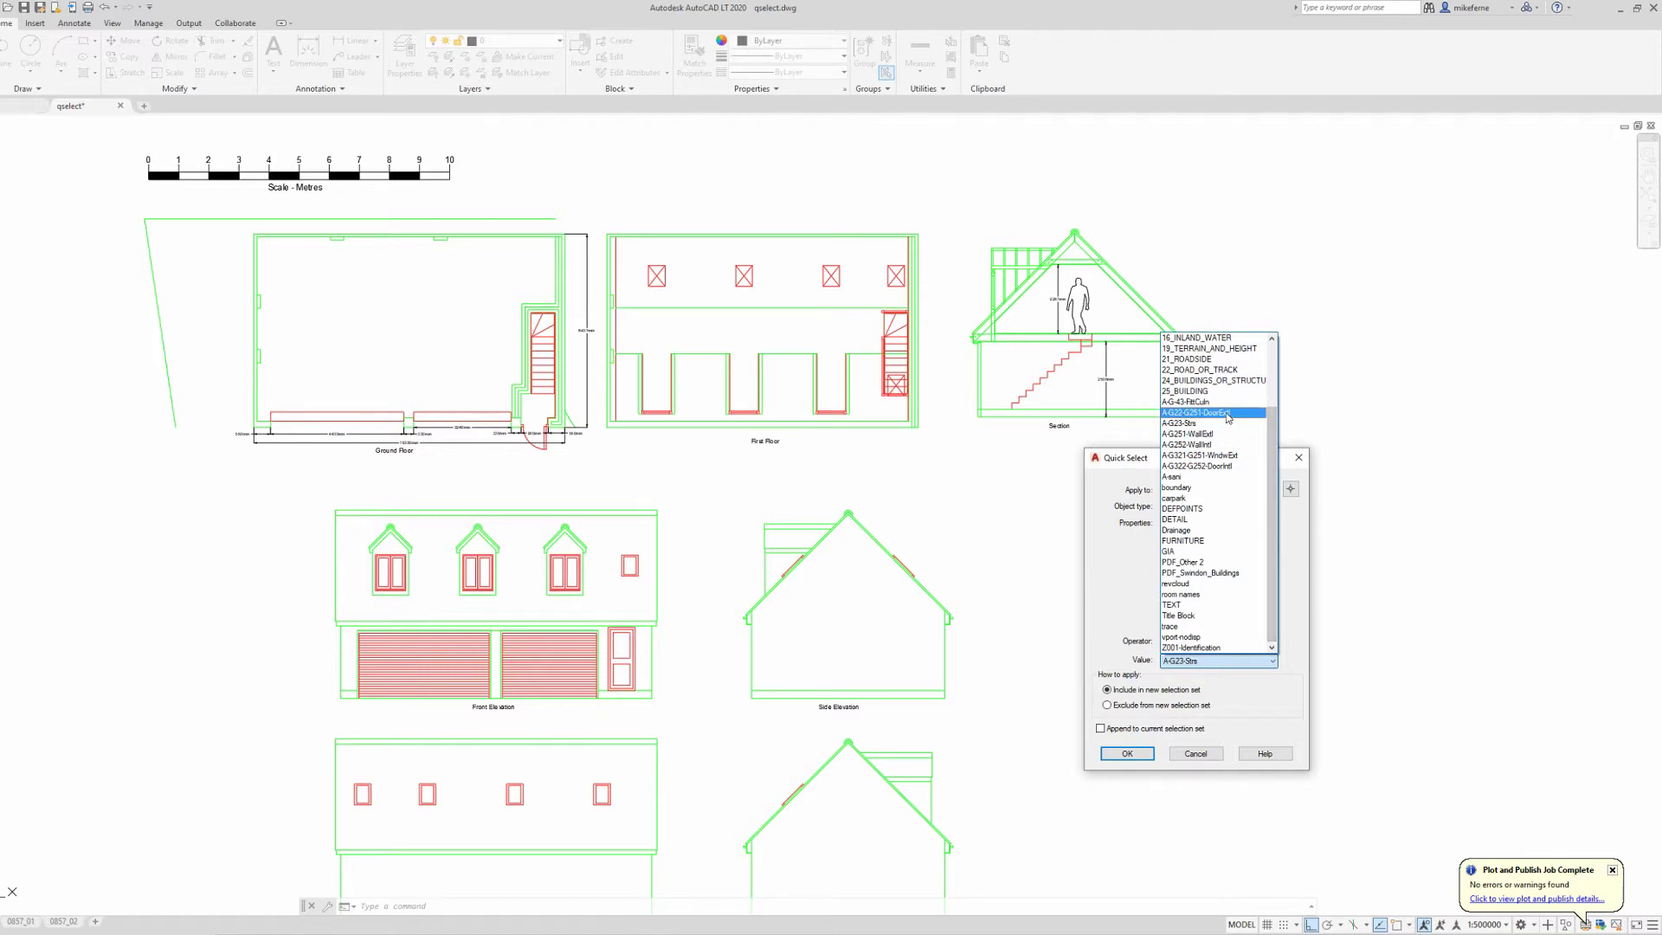
pyautogui.click(1226, 456)
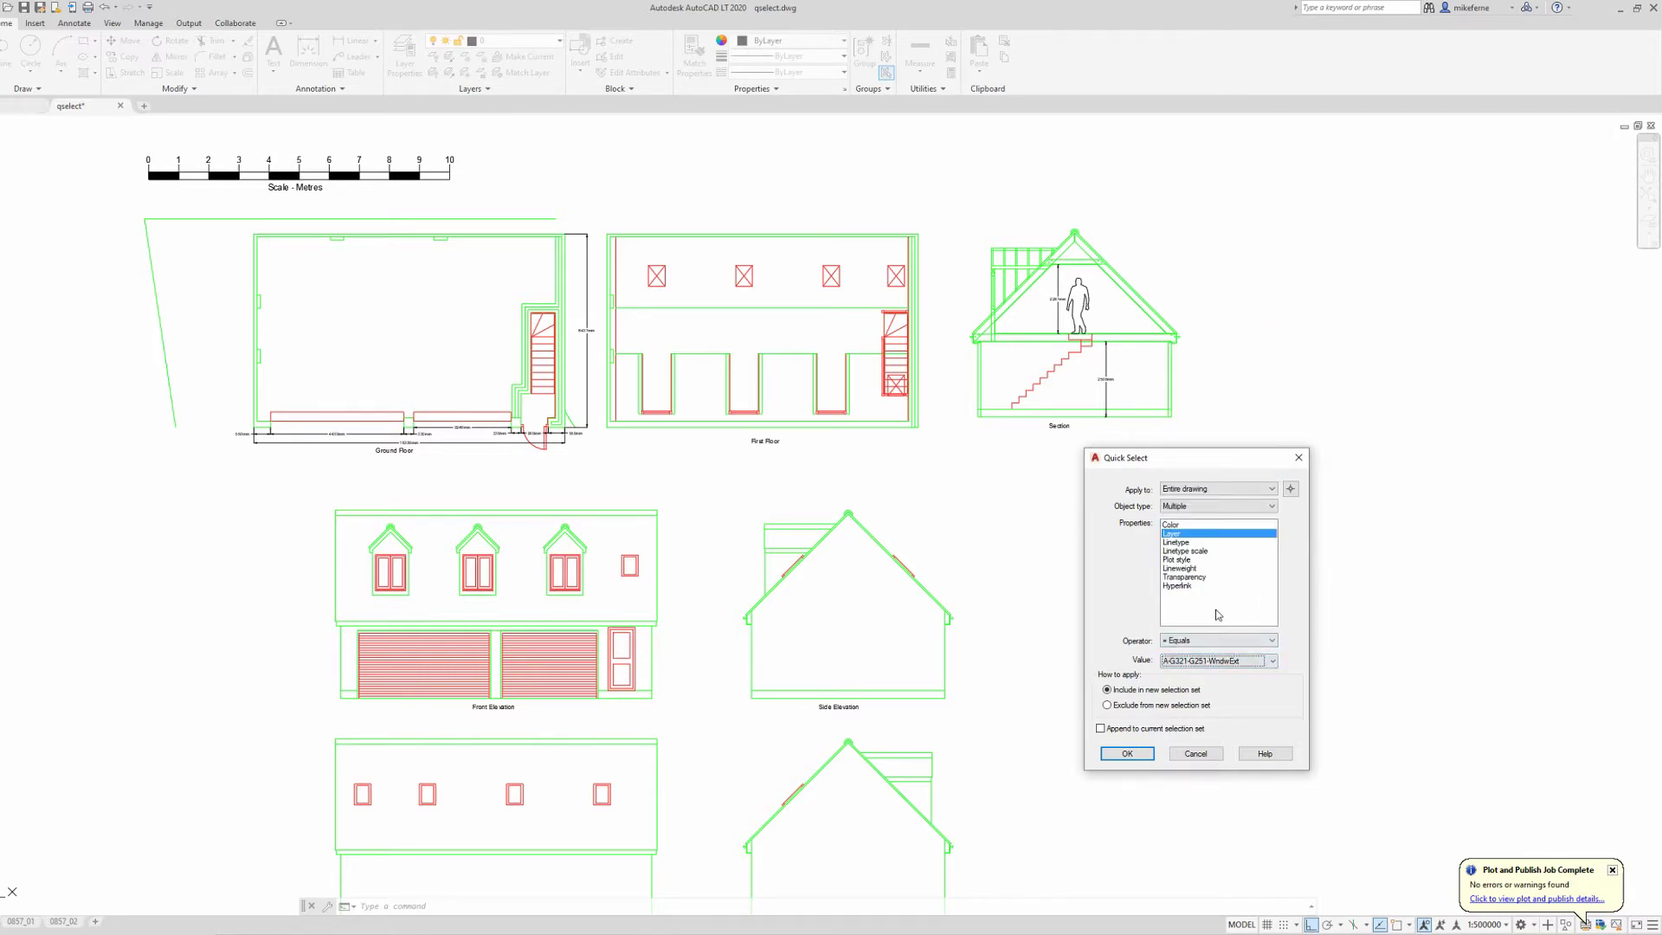
pyautogui.click(1108, 705)
pyautogui.click(1127, 754)
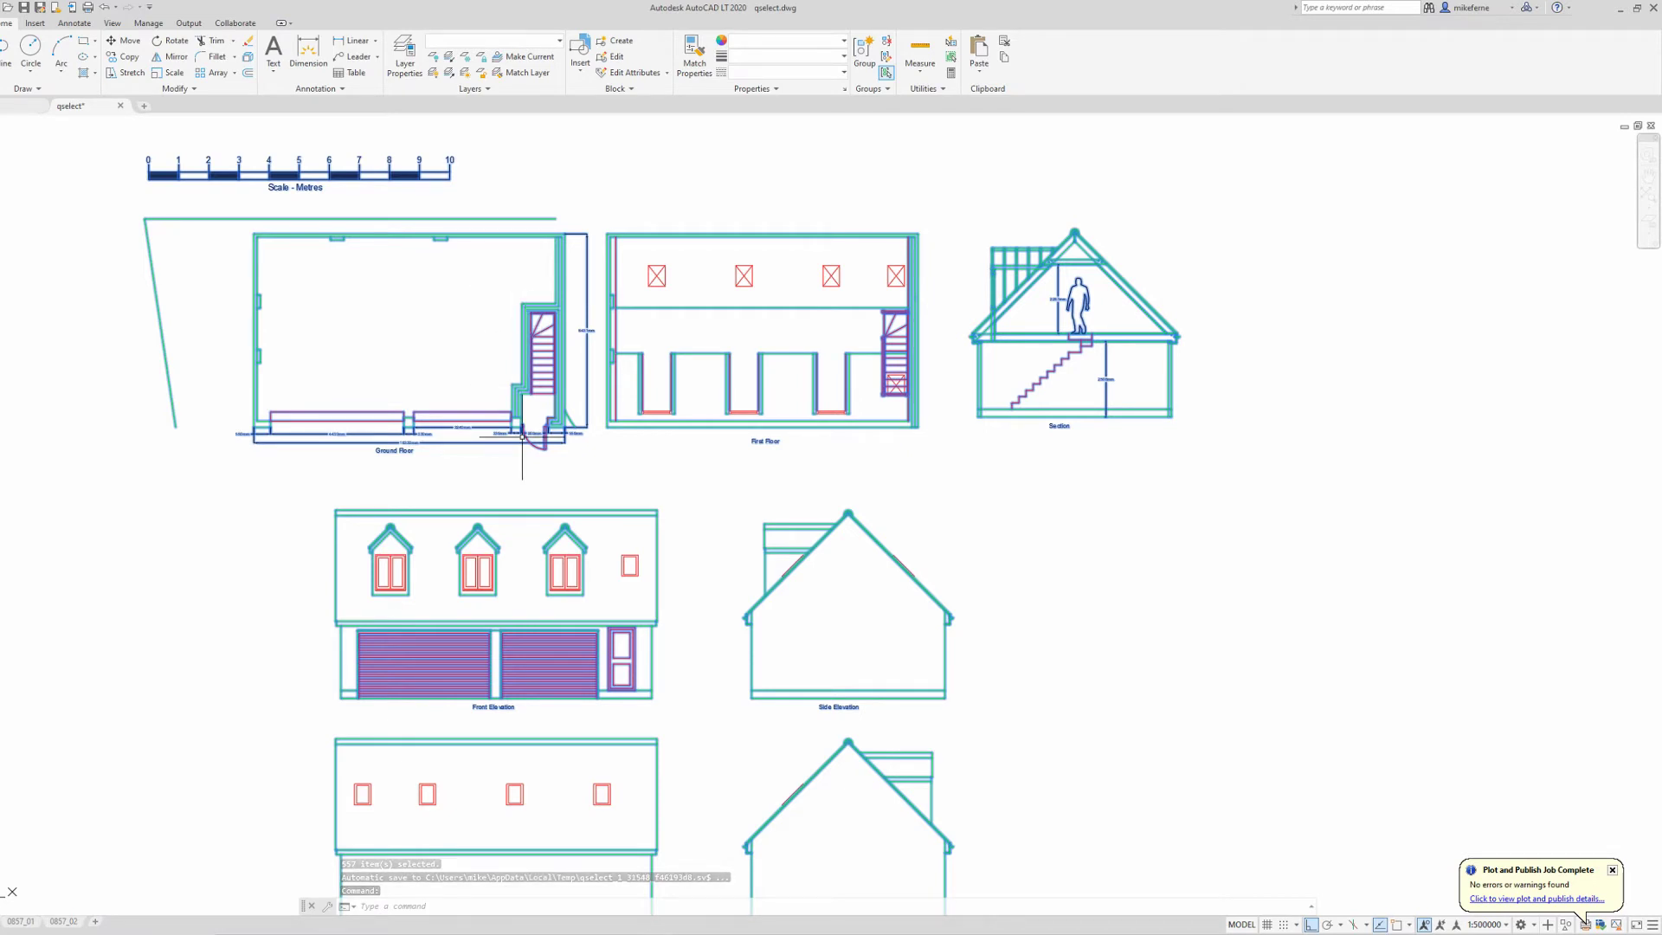
# Copy the selected objects horizontally about 37,880 units to the right of the original drawings, using a base point between the plans and elevations
pyautogui.scroll(2, 831, 412)
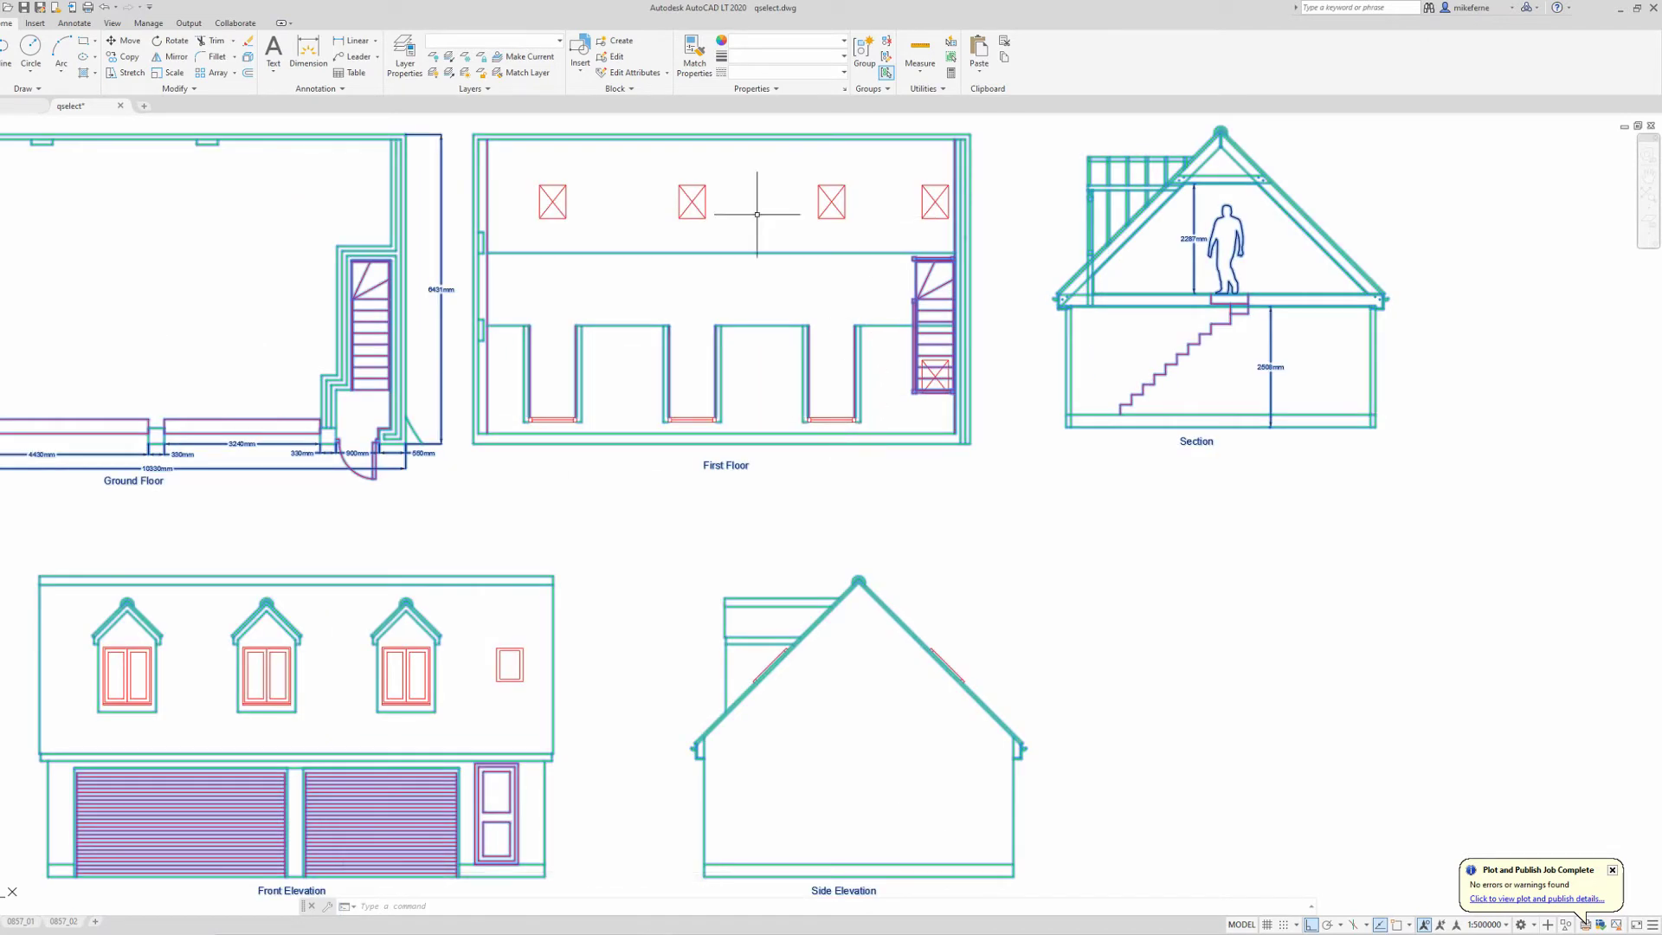
pyautogui.scroll(-2, 1073, 355)
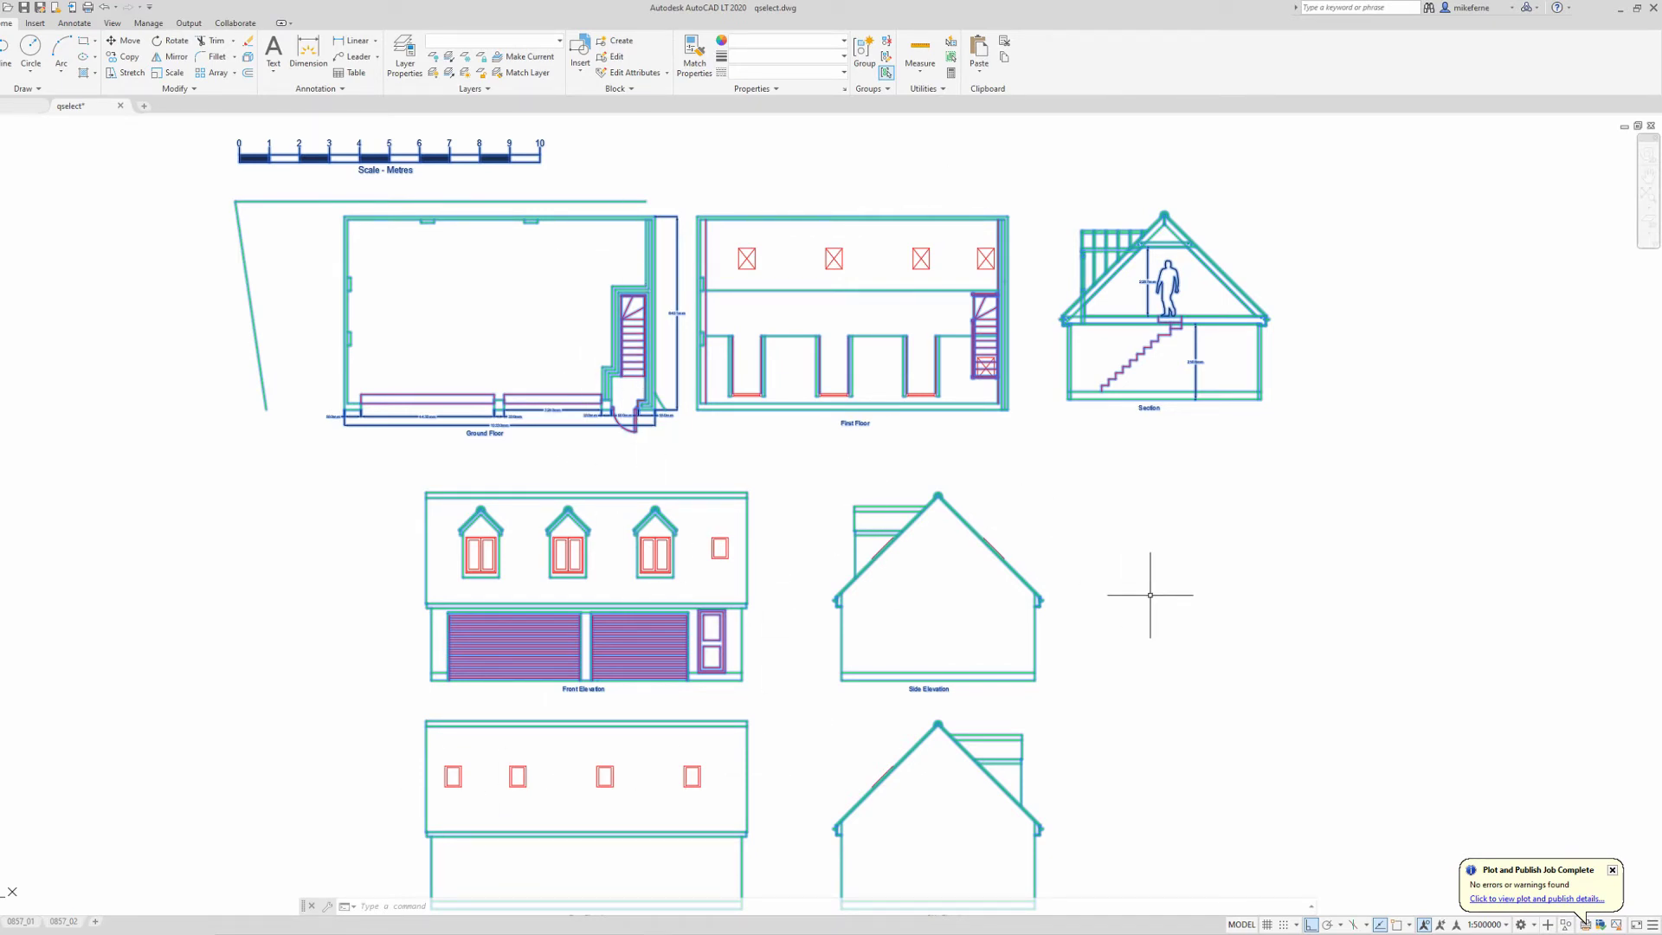
pyautogui.moveTo(1143, 594); pyautogui.dragTo(1078, 569, button='middle')
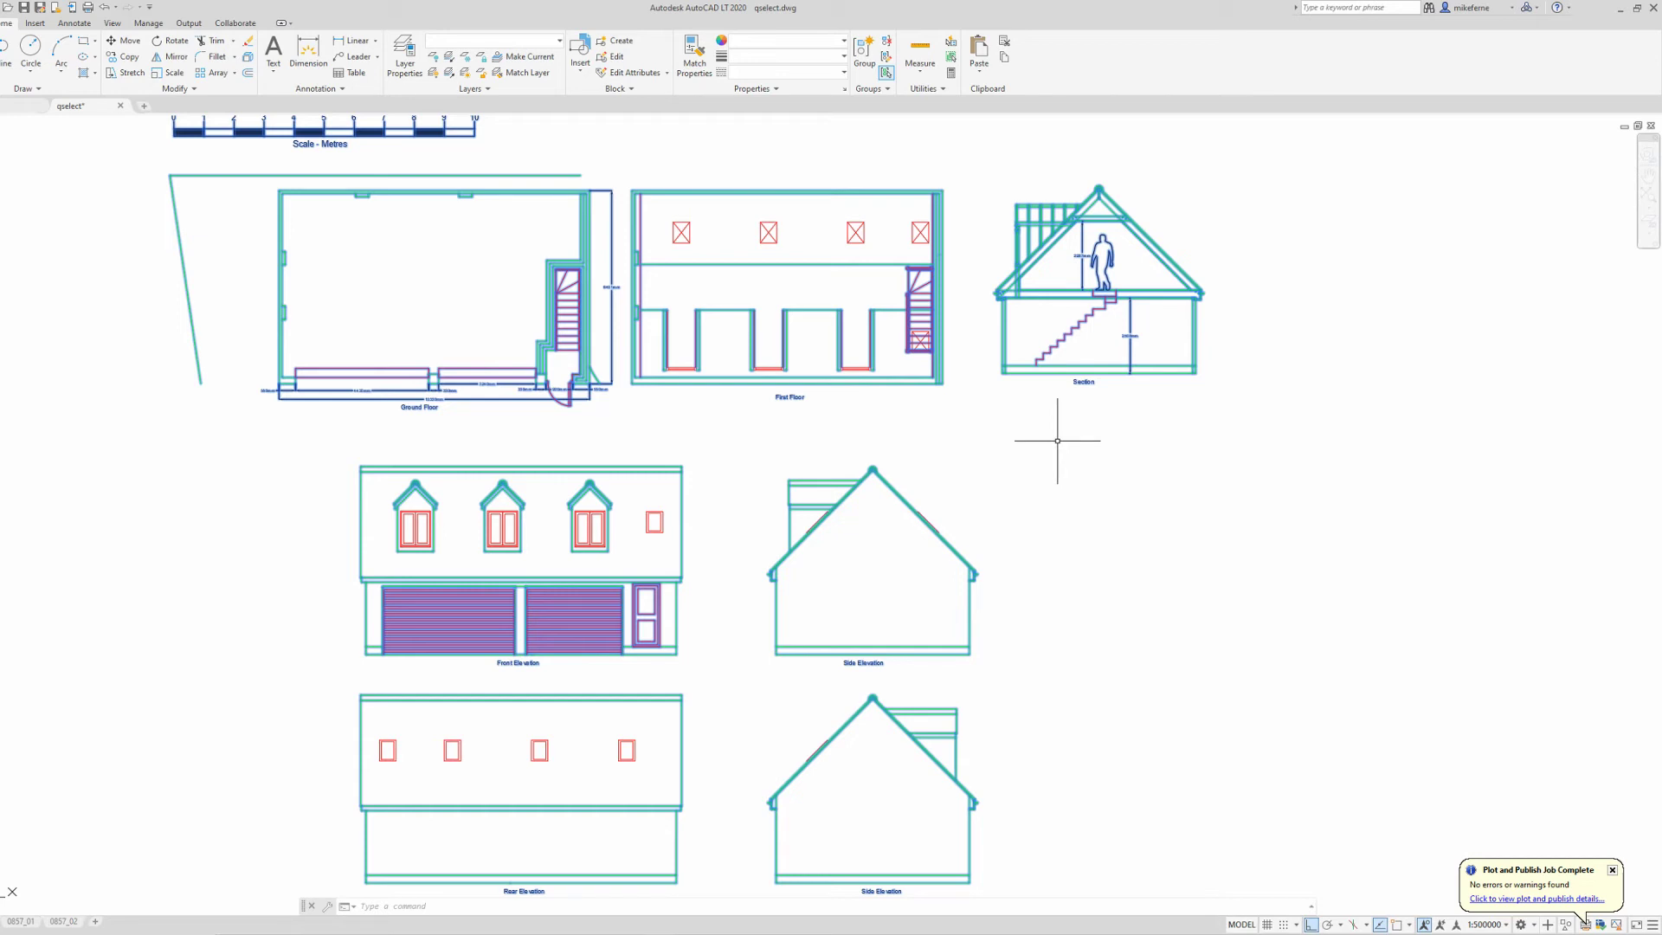
pyautogui.write('co')
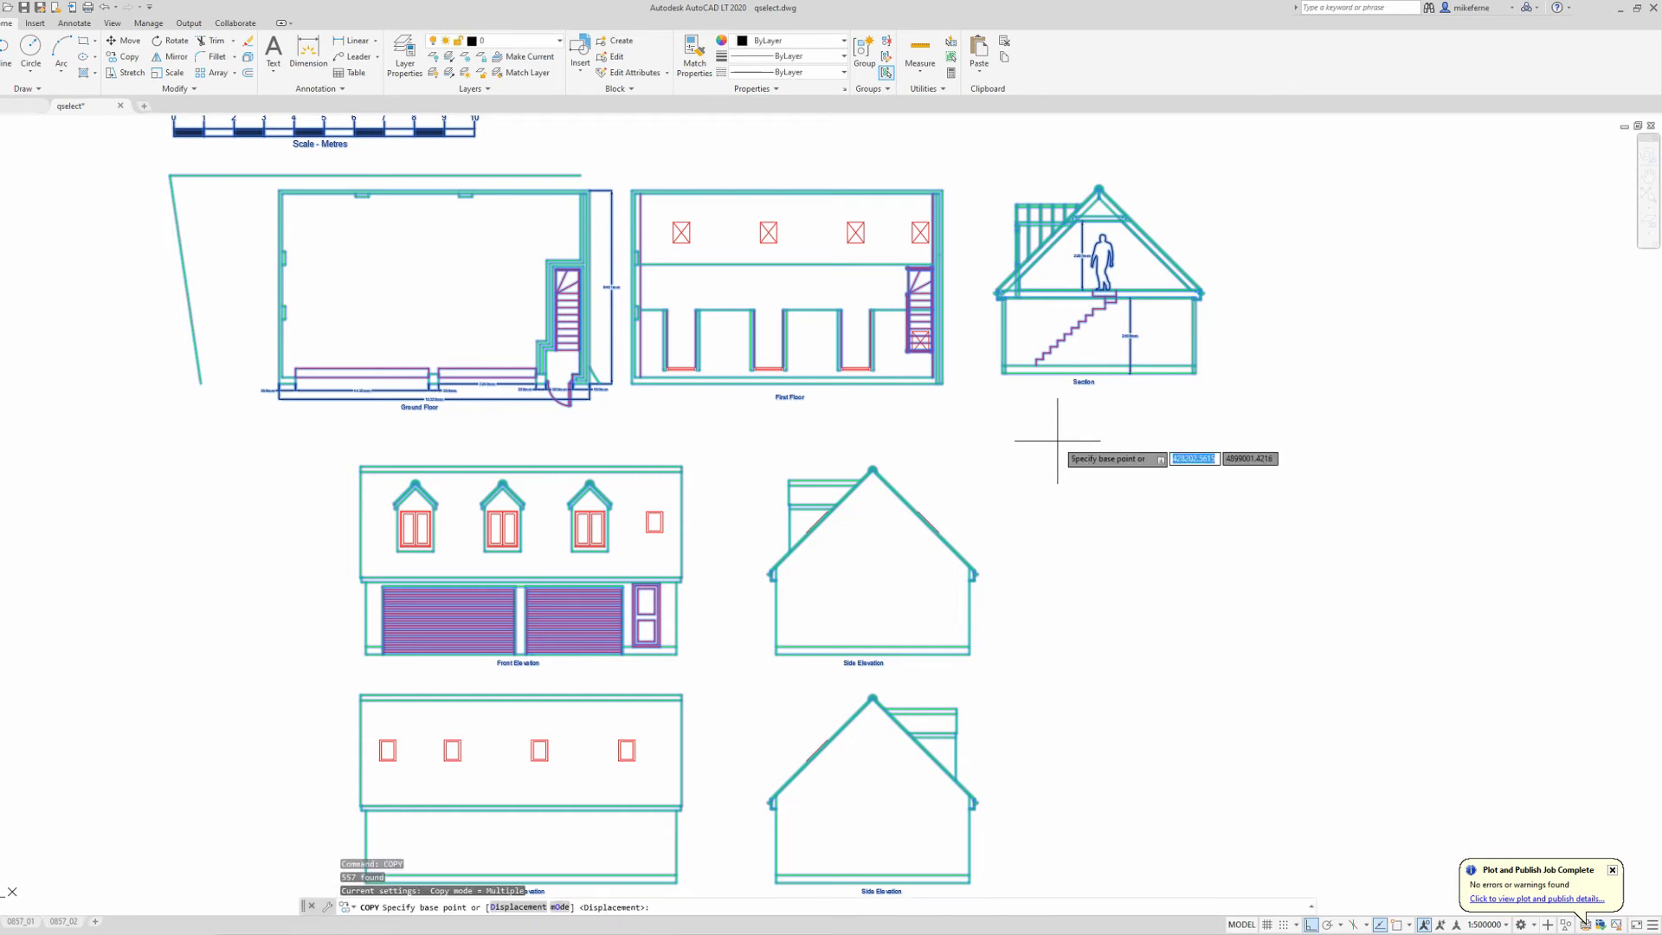
pyautogui.click(662, 442)
pyautogui.scroll(-2, 883, 449)
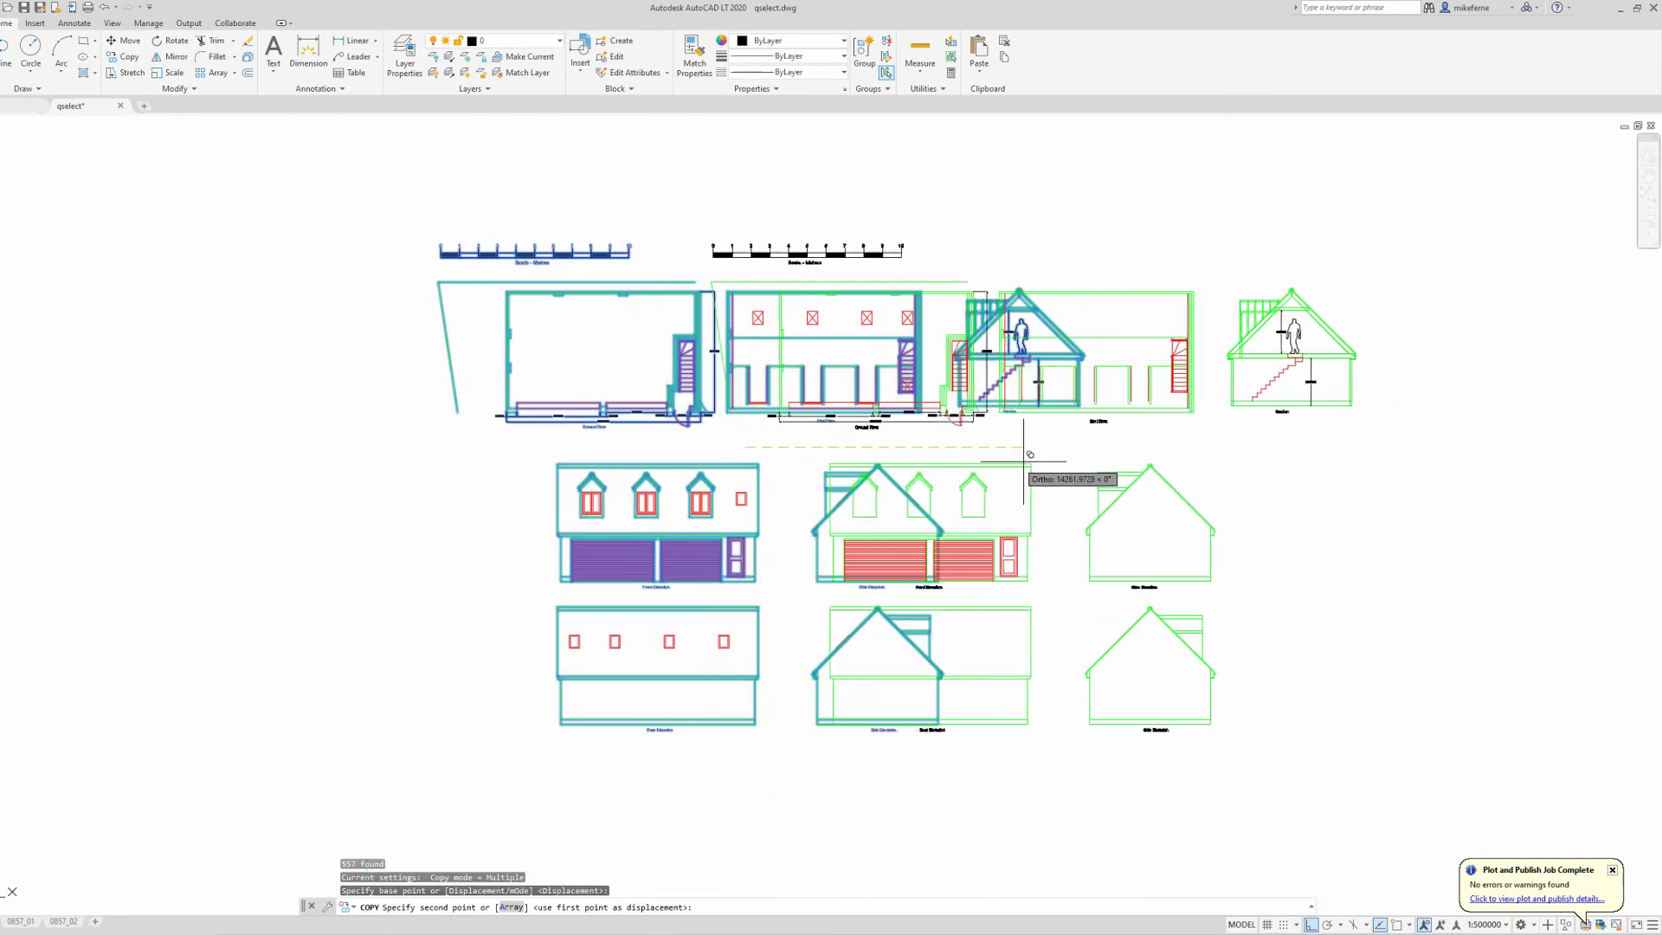
pyautogui.moveTo(1120, 457); pyautogui.dragTo(868, 450, button='middle')
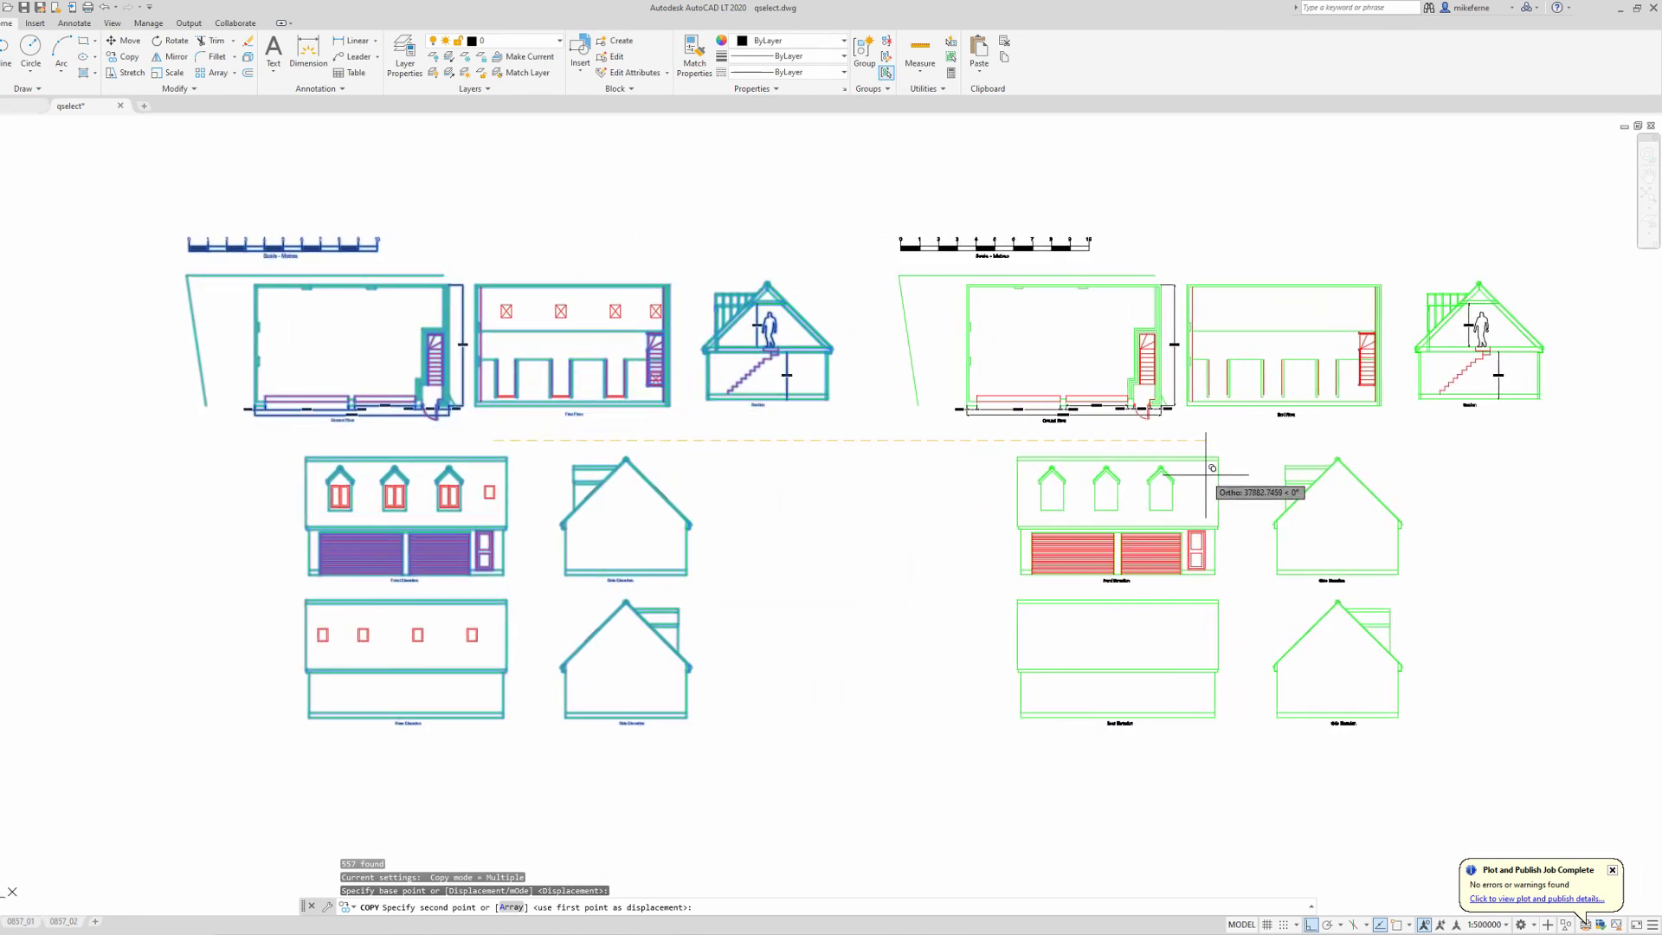
pyautogui.click(1212, 467)
pyautogui.press('Escape')
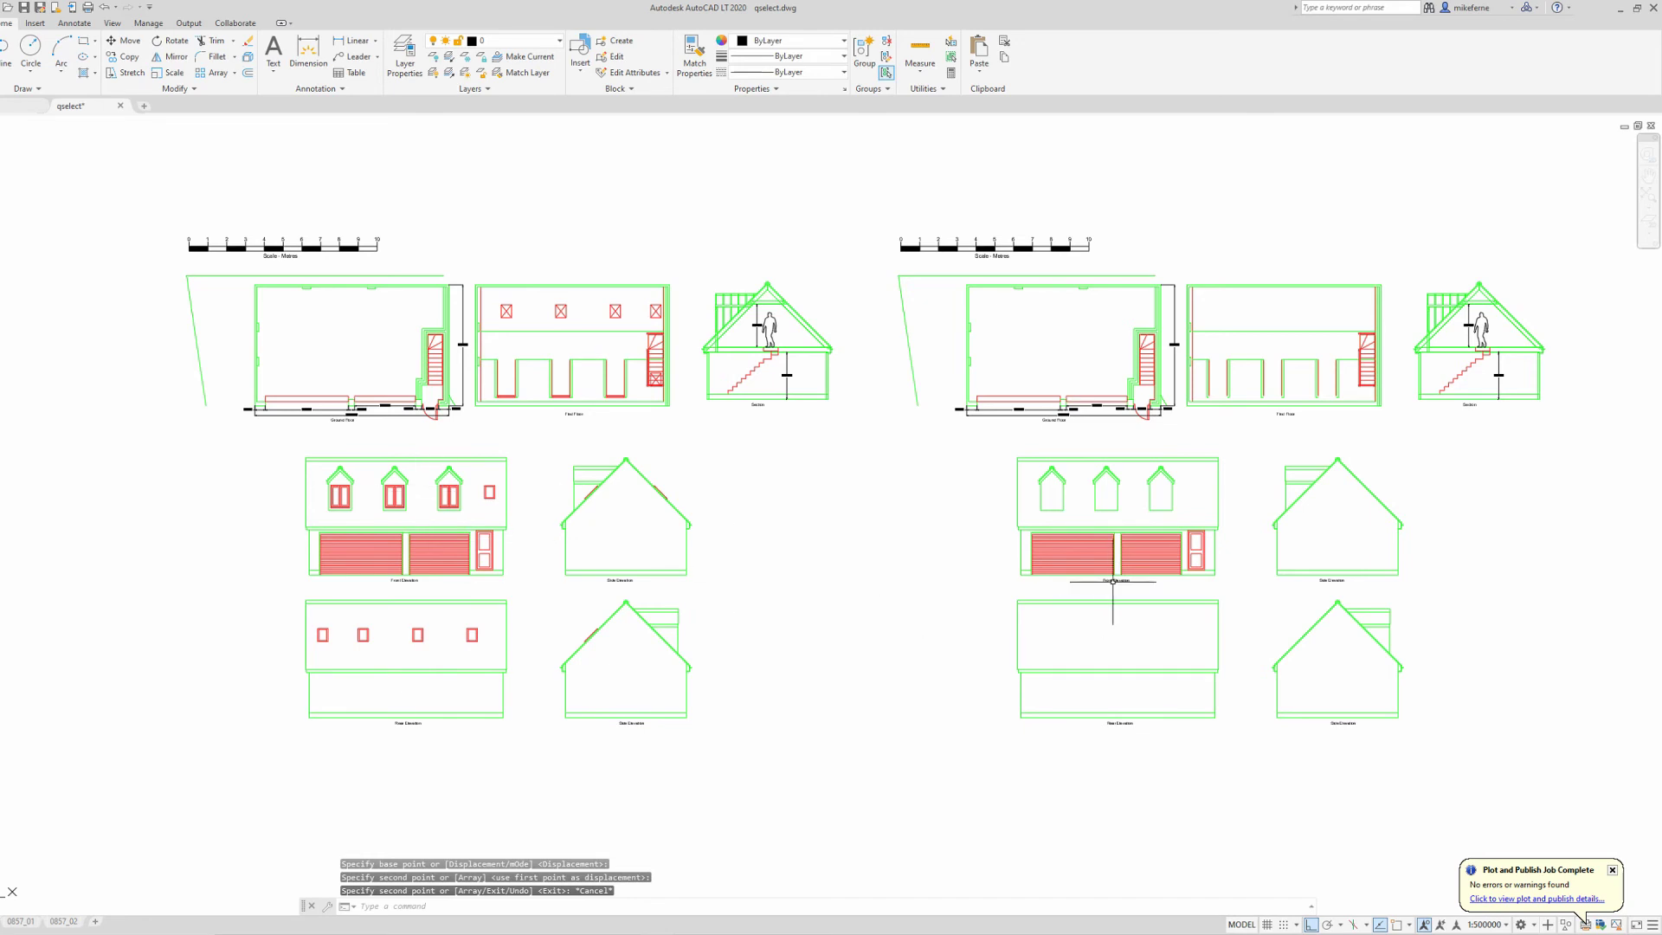
# Undo the copy of the filtered house drawings
pyautogui.hotkey('ctrl', 'z')
pyautogui.hotkey('ctrl', 'z')
pyautogui.hotkey('ctrl', 'z')
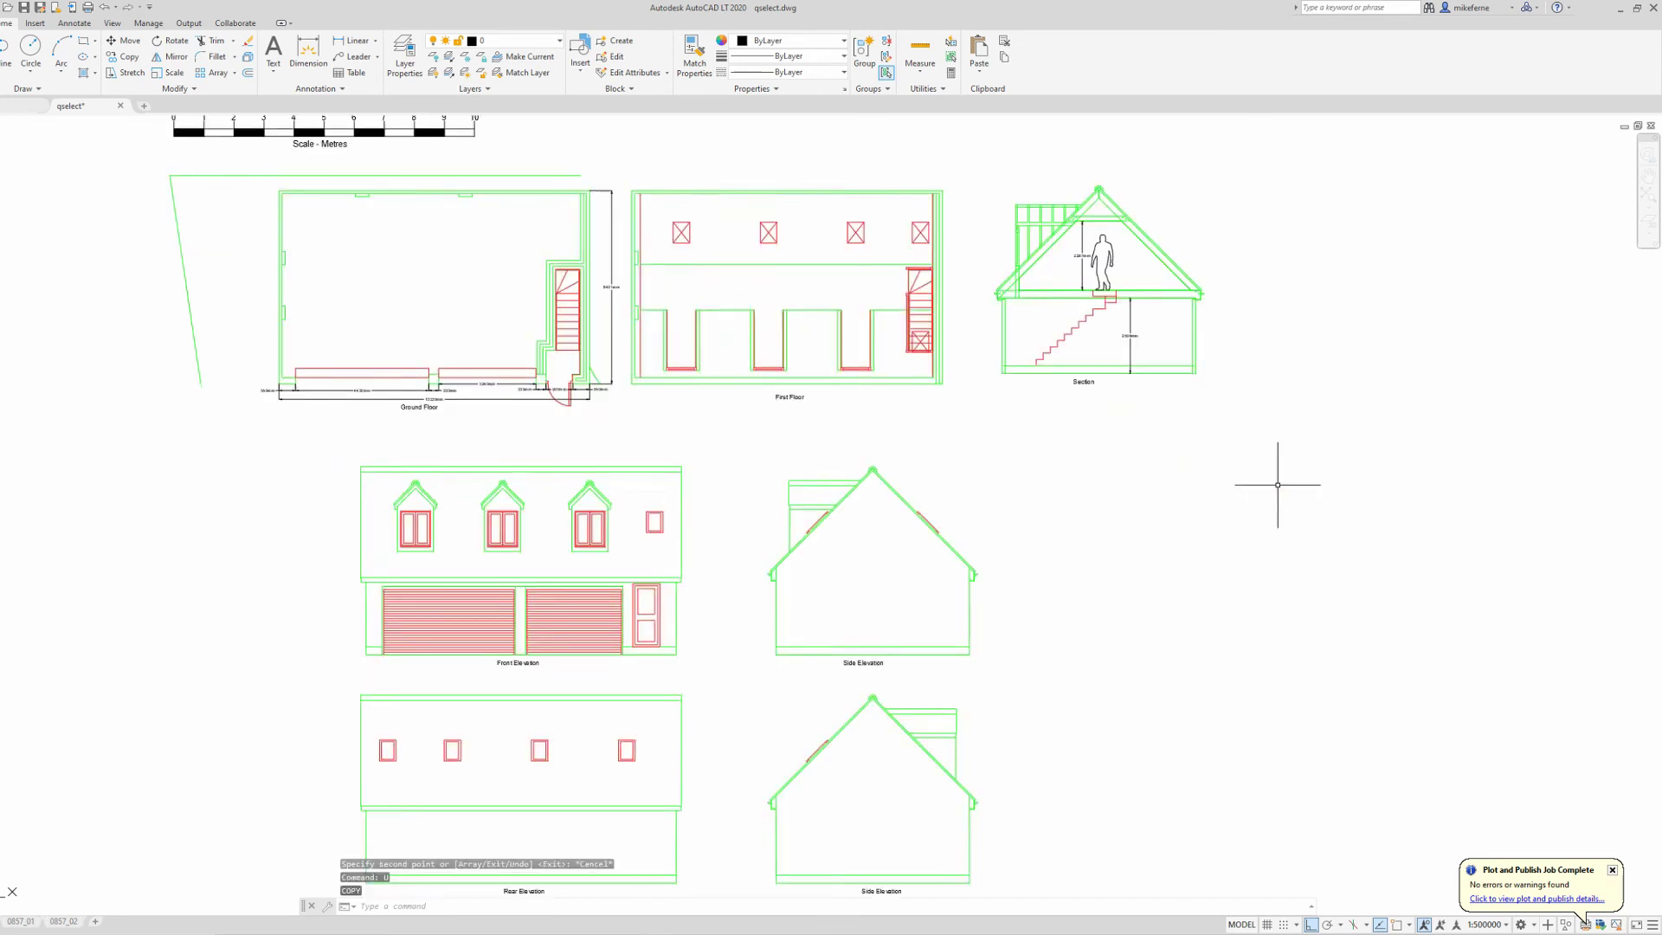
pyautogui.moveTo(1125, 575); pyautogui.dragTo(1161, 552, button='middle')
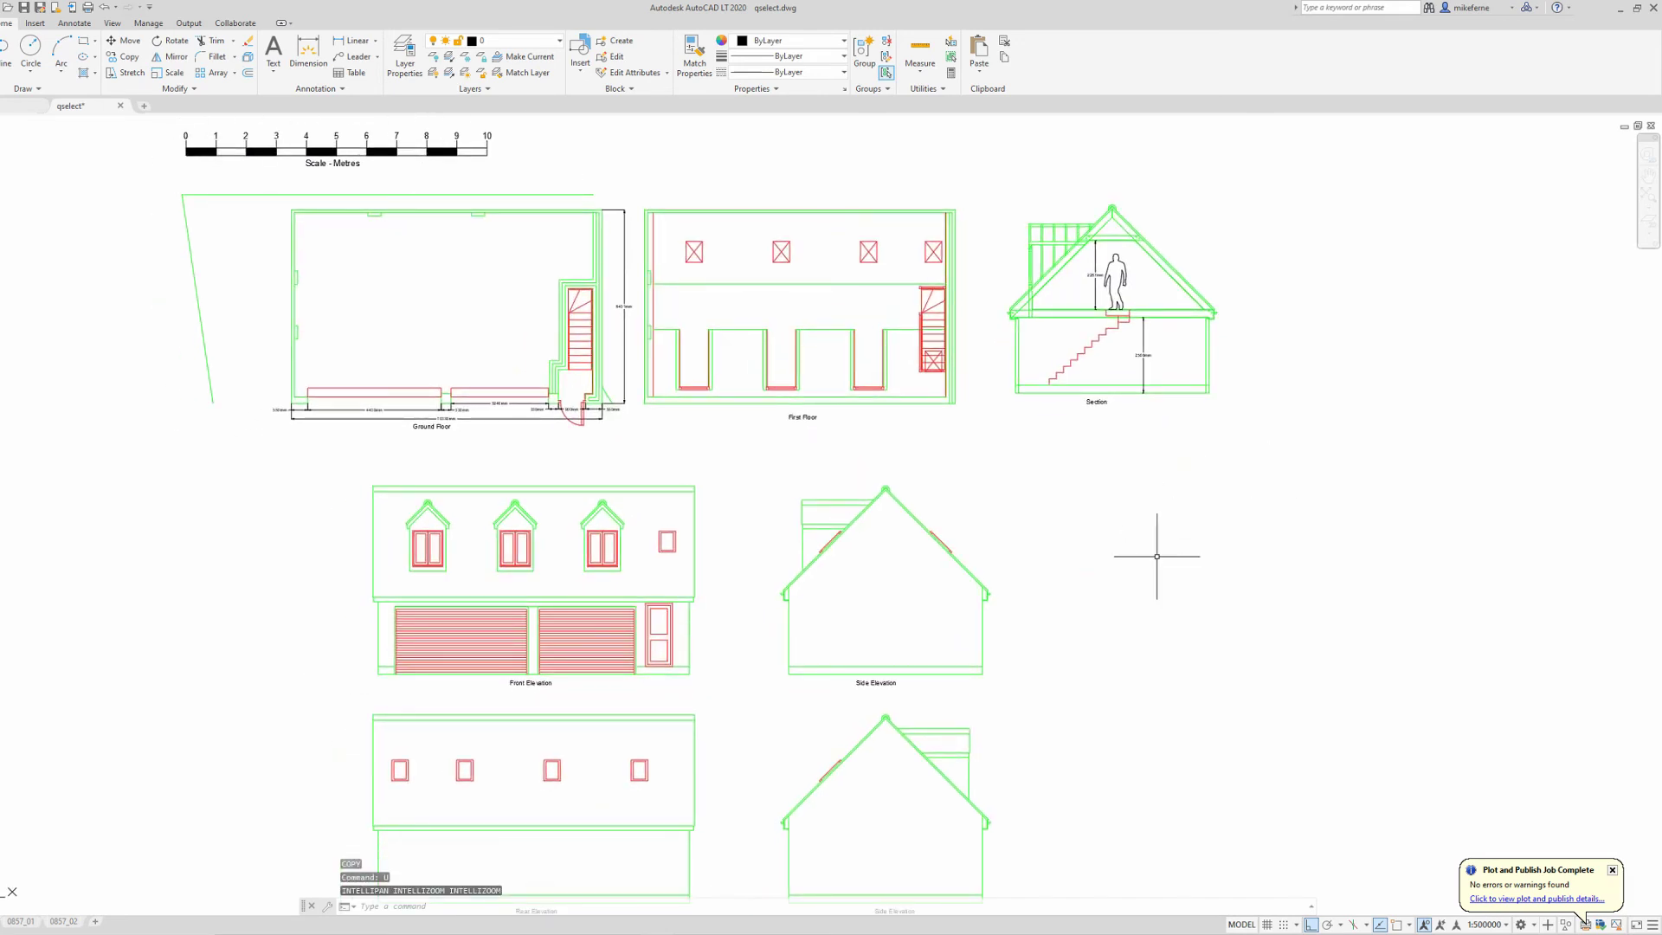